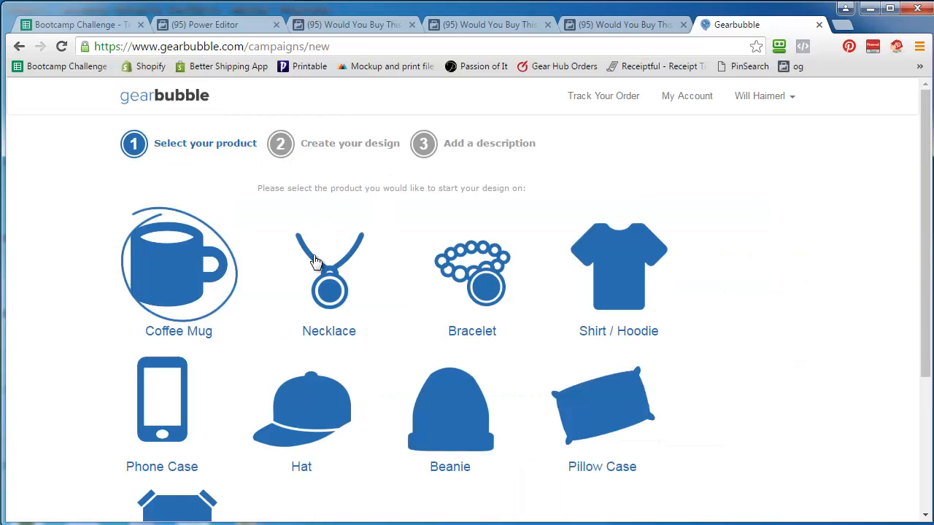
Choose the necklace as the campaign's product and set its default style to Heart Pendant Necklace
scroll(58, 332, down, 3)
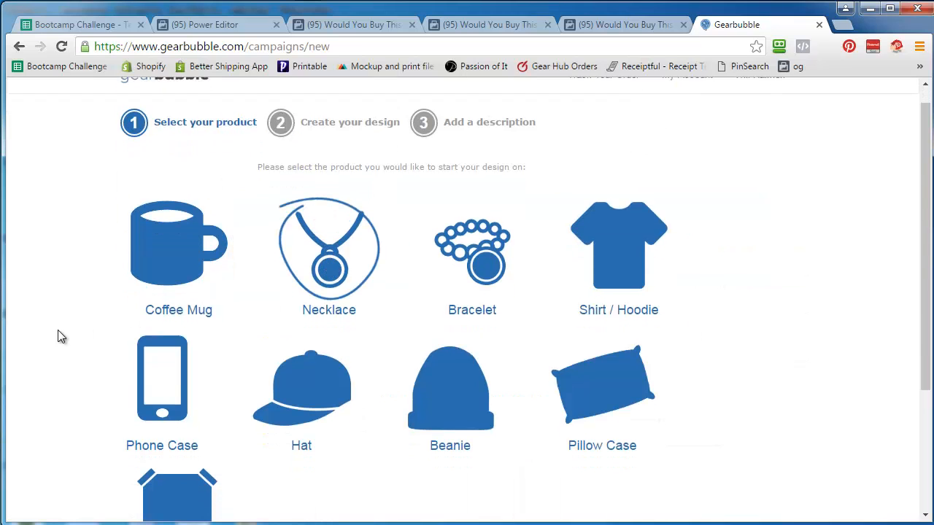
click(156, 444)
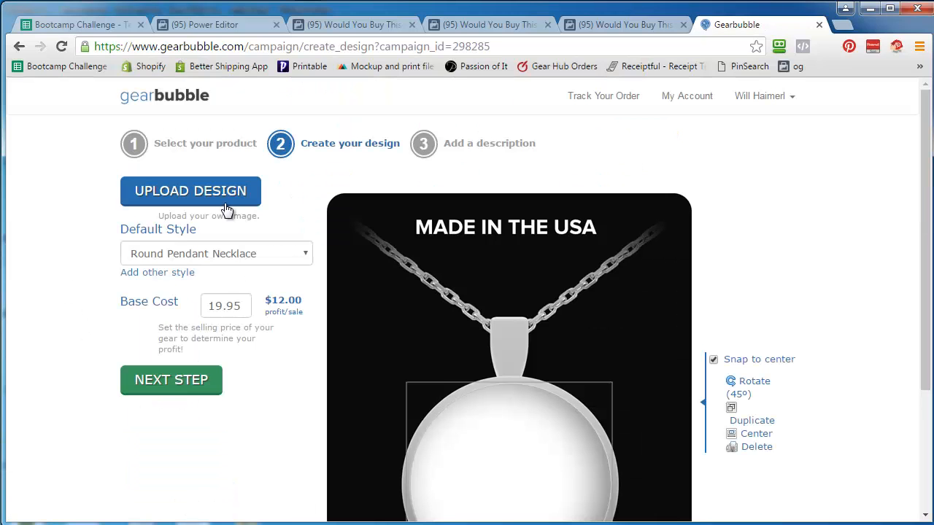
click(206, 259)
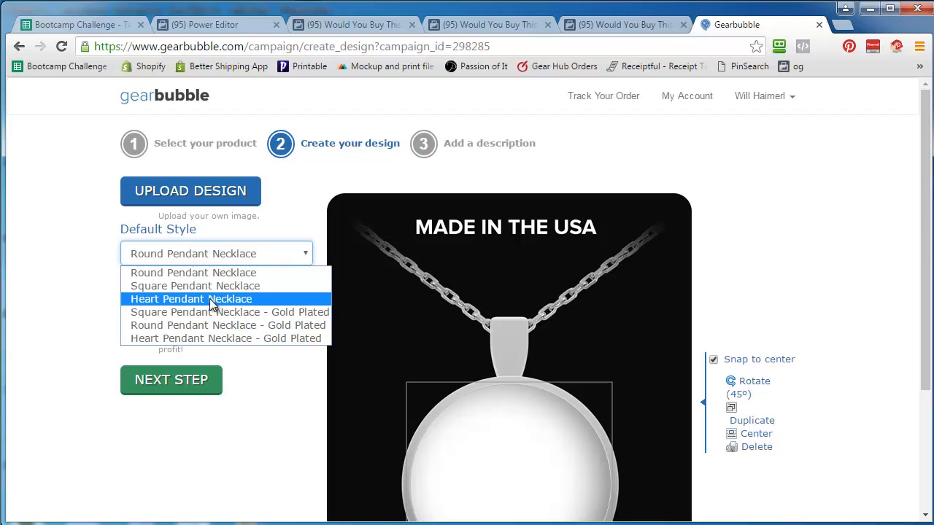
click(212, 301)
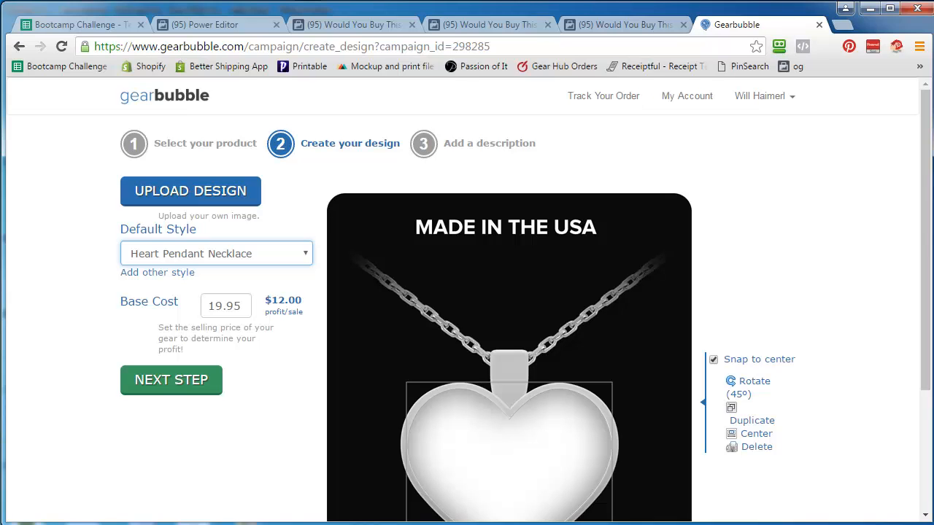
Upload the heart-necklace PNG as the design and enlarge it until it fills the heart pendant
click(167, 192)
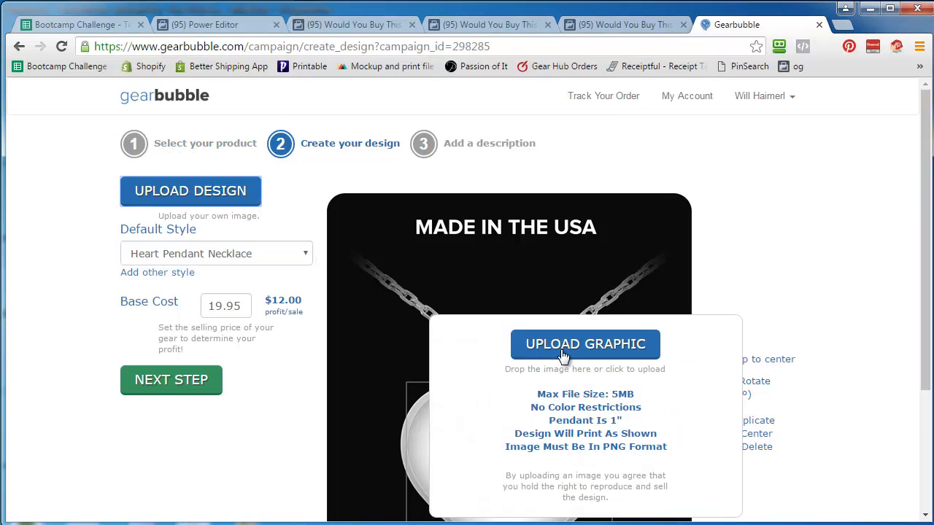
click(564, 356)
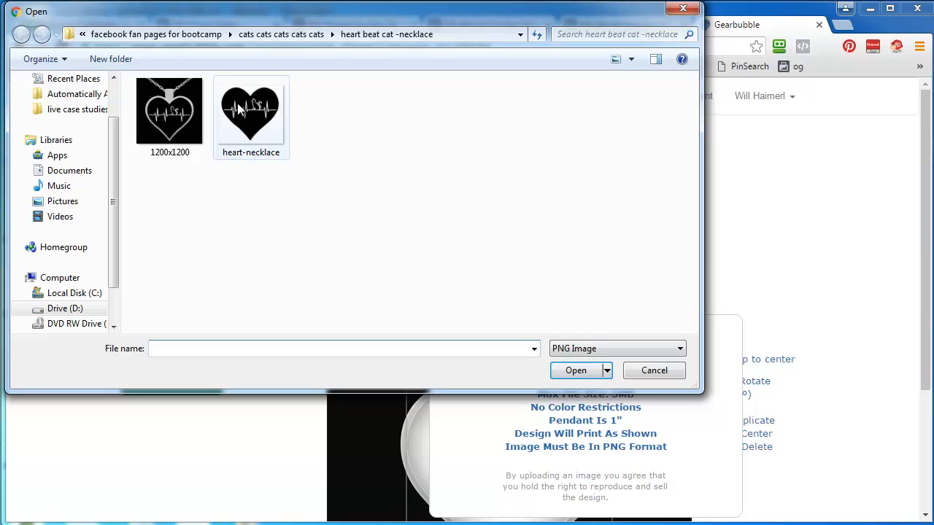
click(250, 115)
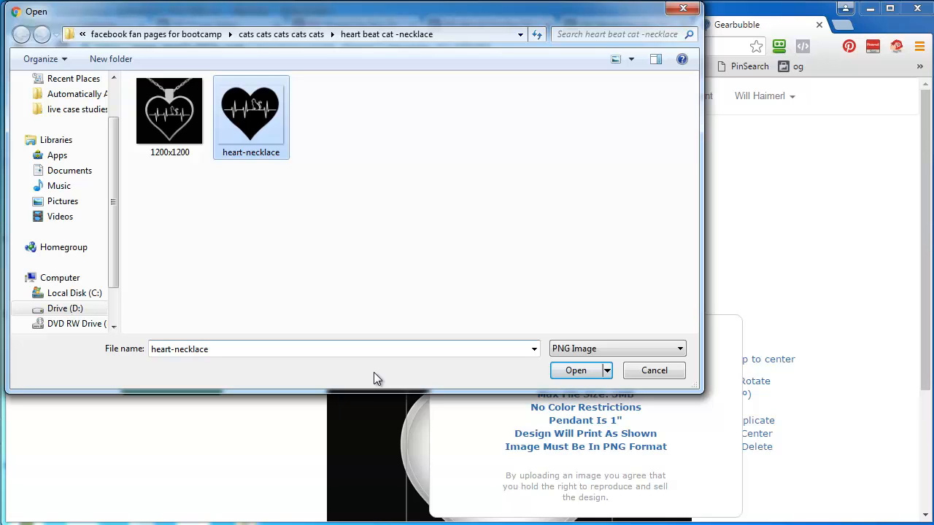
key(Return)
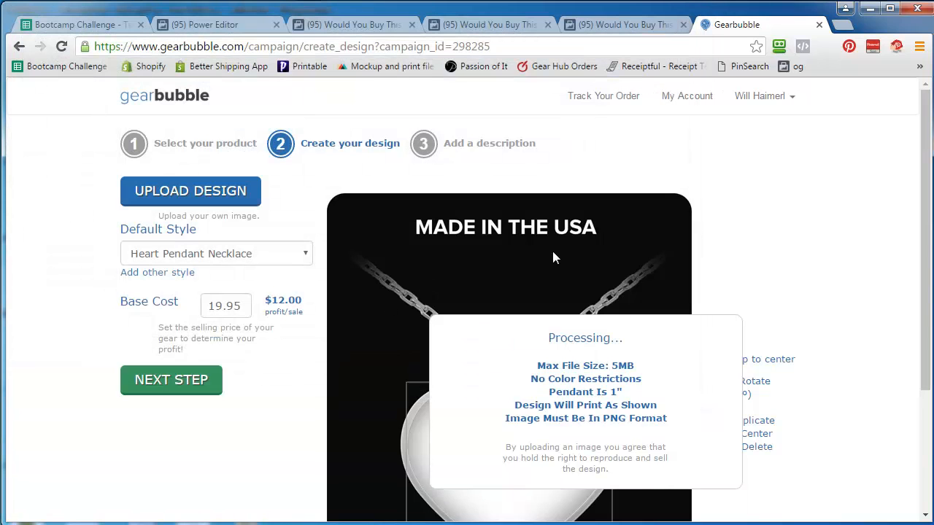
scroll(791, 229, down, 3)
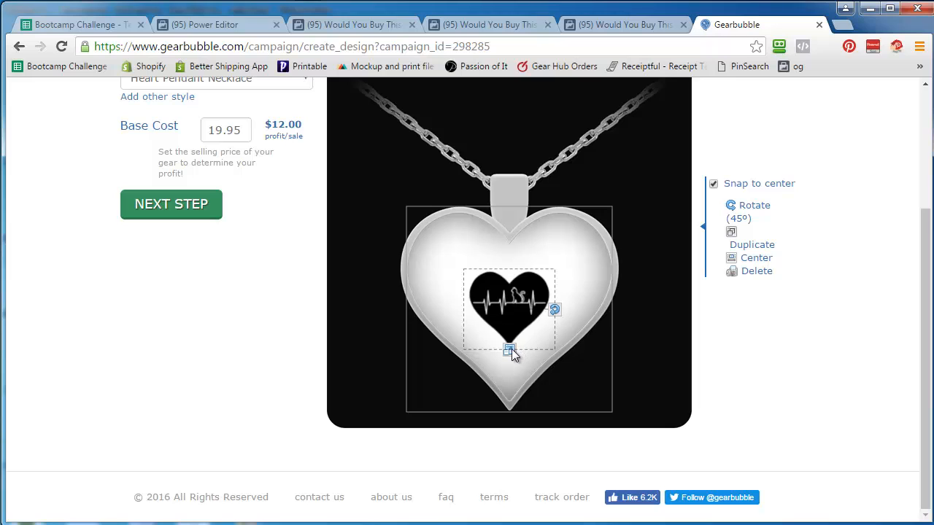
drag(511, 348, 510, 412)
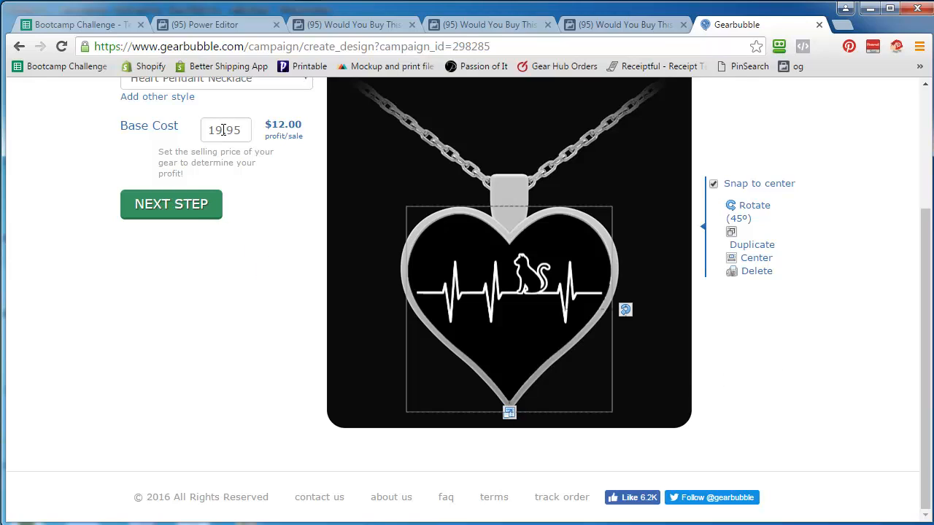
Set the necklace's selling price to 27.95 and continue to the description stage
drag(222, 130, 198, 134)
text(27)
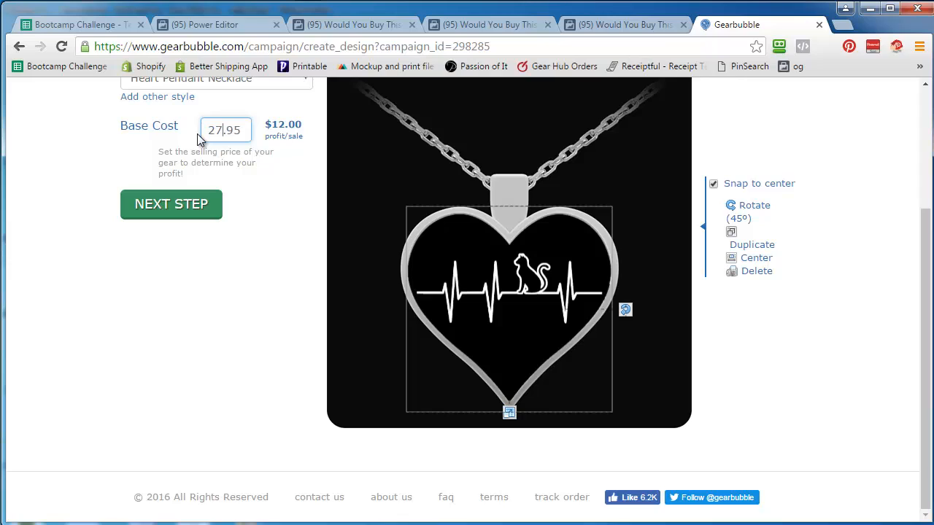
click(65, 158)
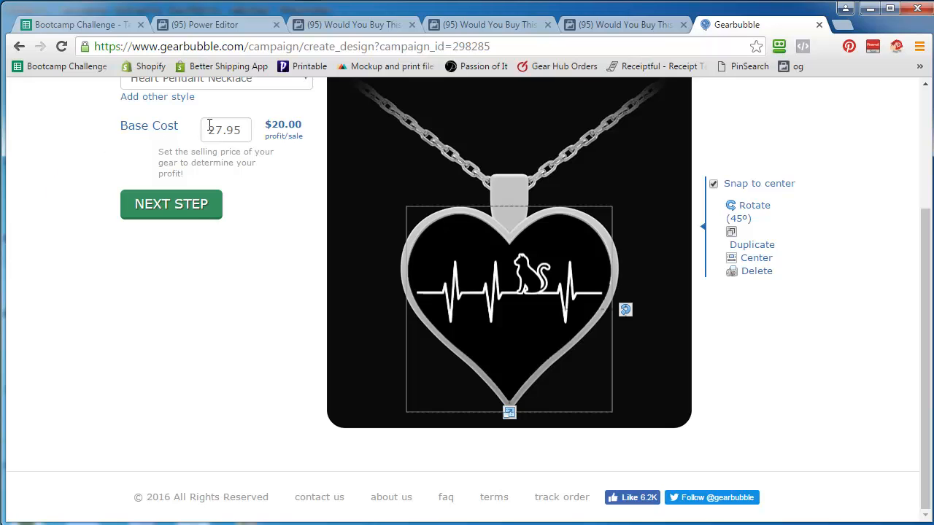
scroll(95, 146, up, 2)
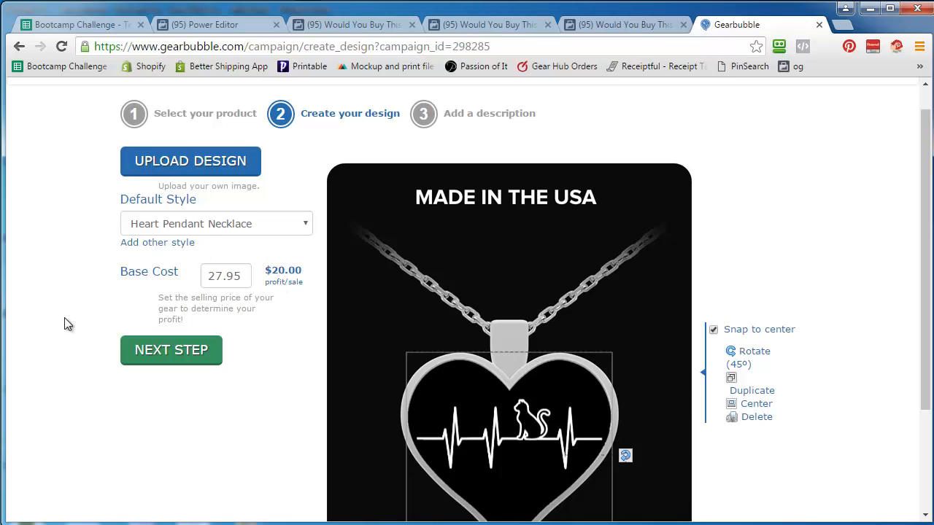
scroll(67, 321, up, 1)
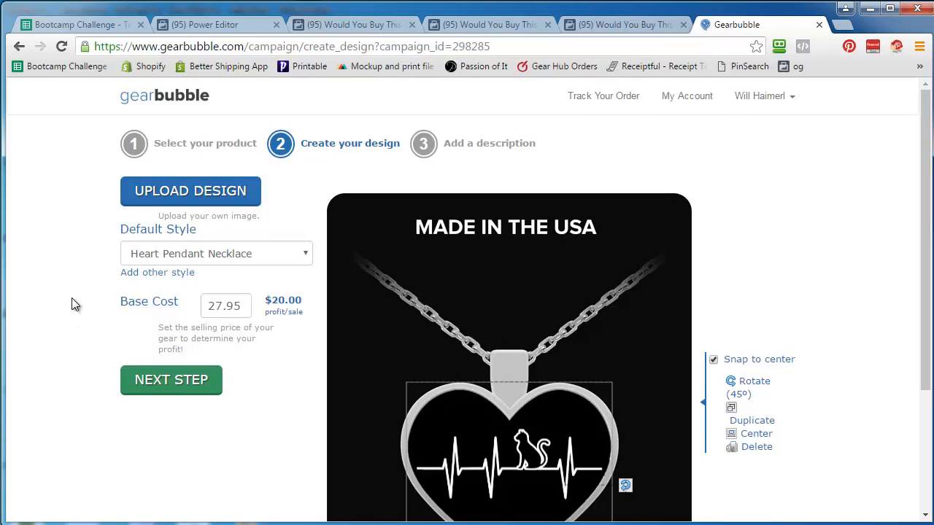
click(174, 385)
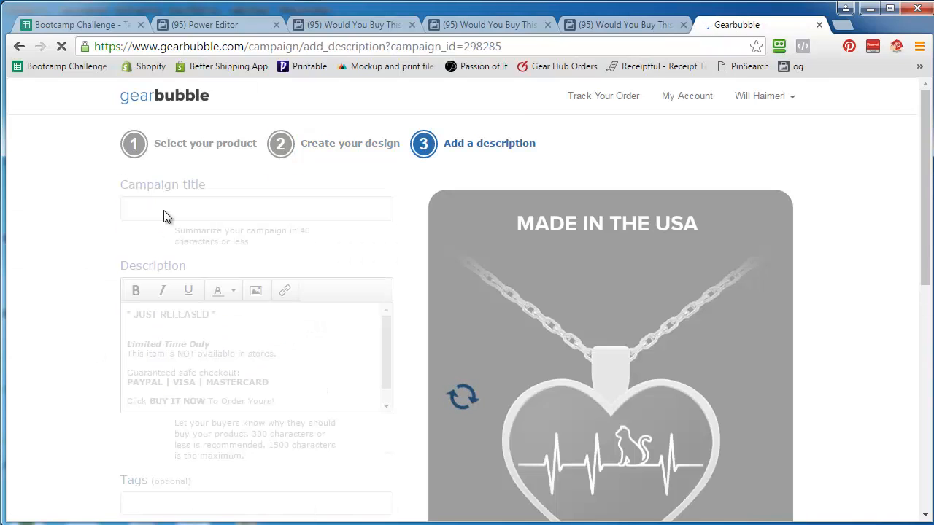
Enter "Heart Beat Cats - Necklace" as the campaign title
click(170, 206)
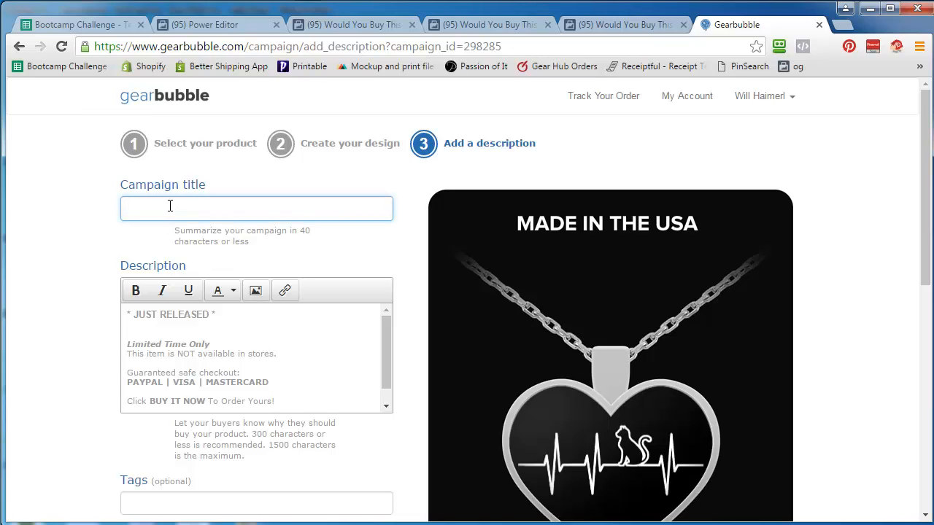
text(HEart Be)
key(BackSpace)
key(BackSpace)
key(BackSpace)
key(BackSpace)
key(BackSpace)
key(BackSpace)
key(BackSpace)
text(eart)
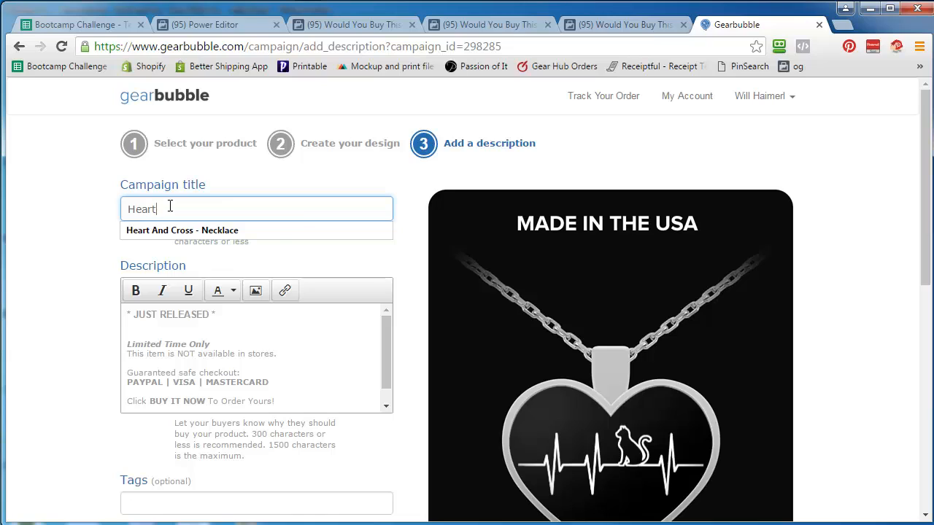
text( Beat Cast)
key(BackSpace)
key(BackSpace)
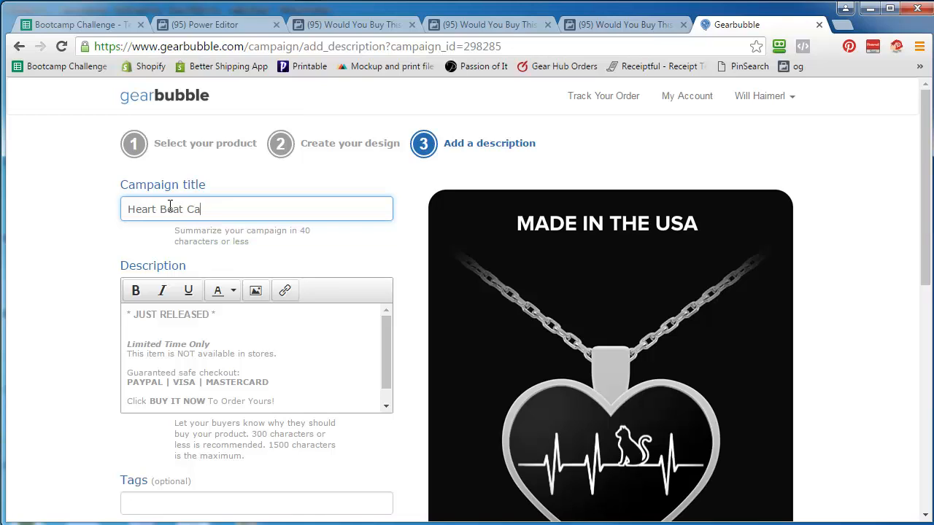
text(ts - Necklace)
Replace the "* JUST RELEASED *" heading in the description with "Does Your Heart Beat Like This For Cats?" and start a new paragraph
triple_click(181, 313)
text(D)
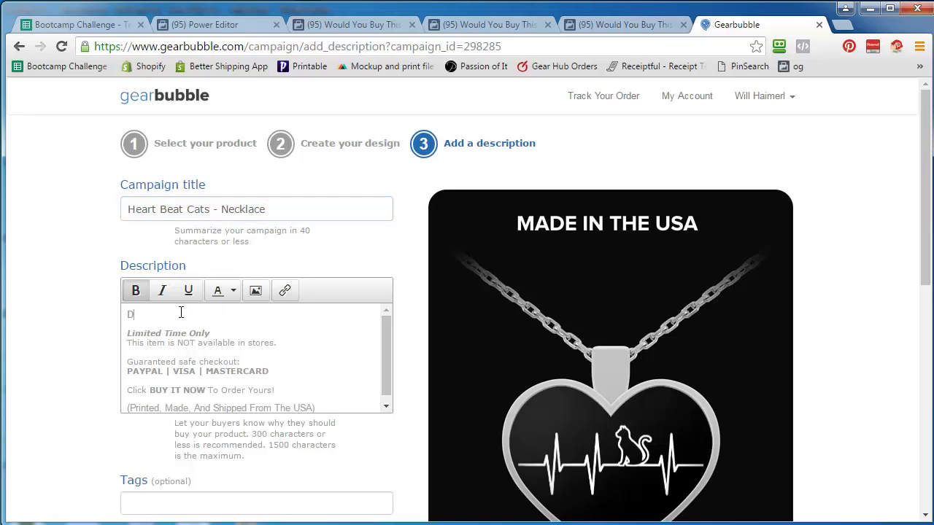
text(oes Your Heart Beat Lik)
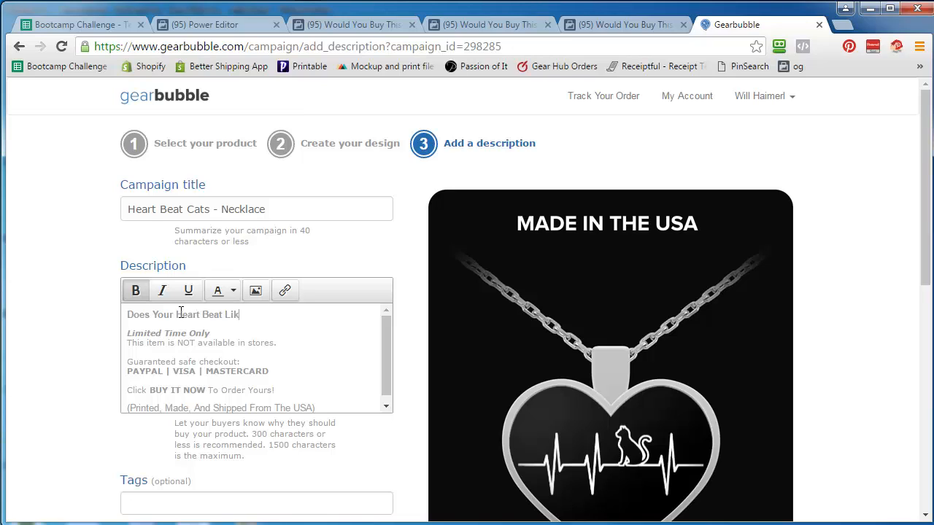
text(e This For Cats?)
key(Return)
key(Return)
Add the paragraph "Then this is for you! Make sure you share this on Facebook with friends & family too. Get yours now, (it also makes a great gift)."
text(Then this )
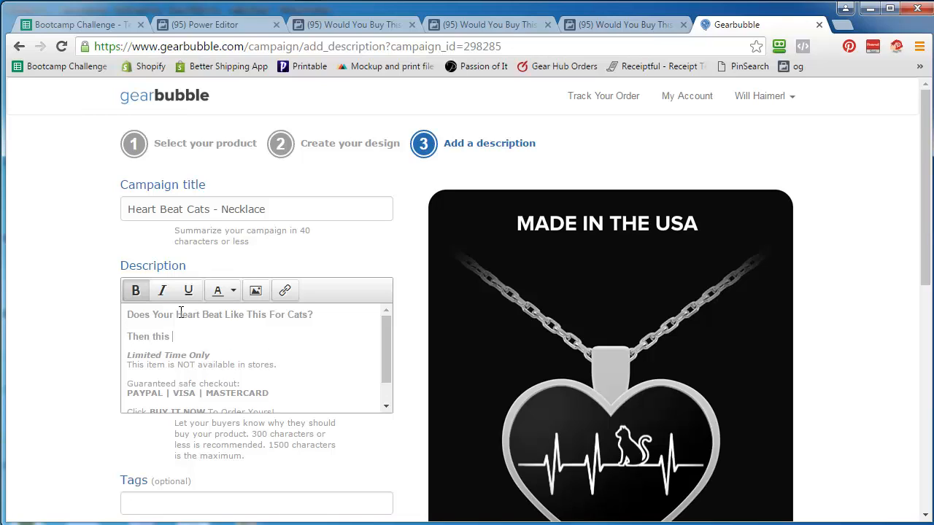
text(is for you!  Make sure you )
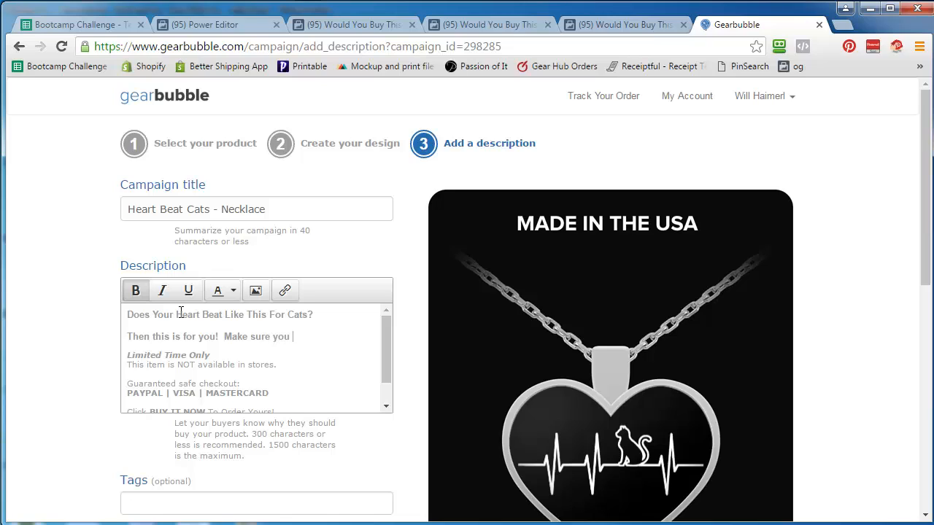
text(share this on Face)
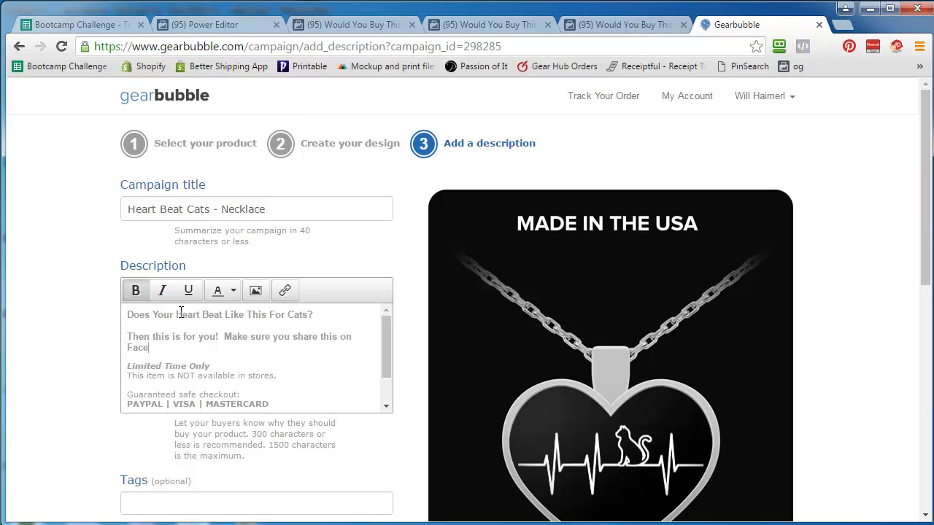
text(book with friends &)
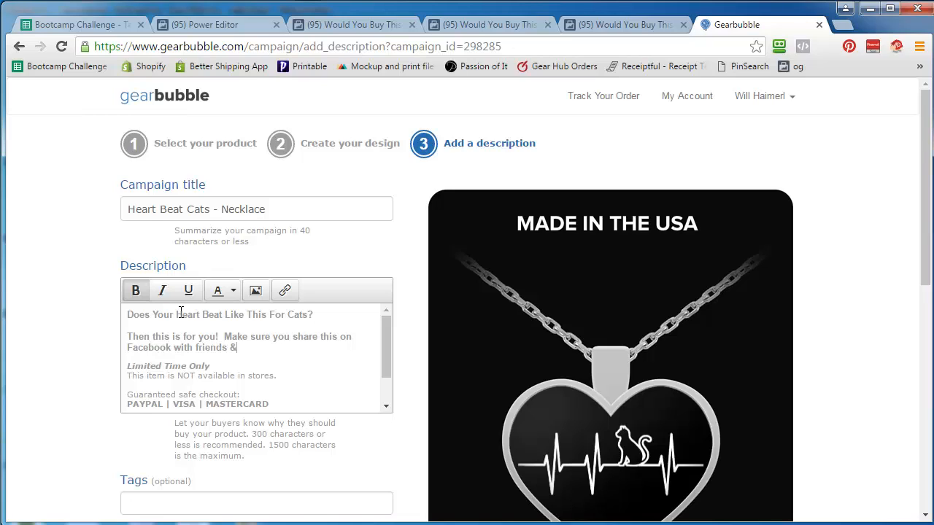
text( family too.  Get yours n)
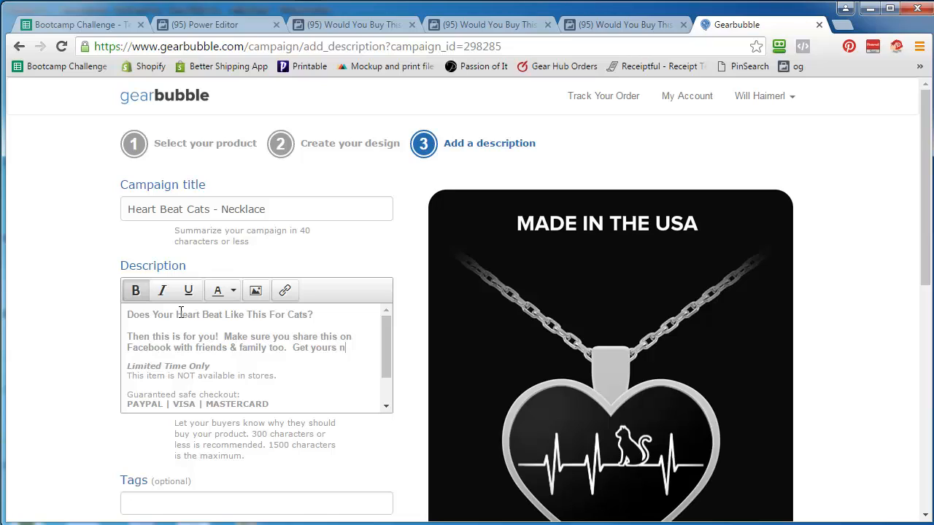
text(ow, (it)
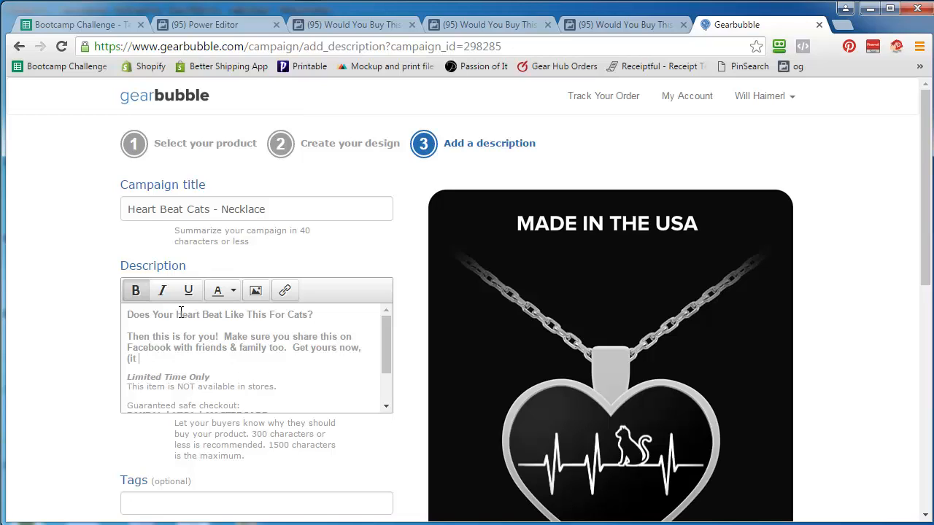
text( also makes a gre)
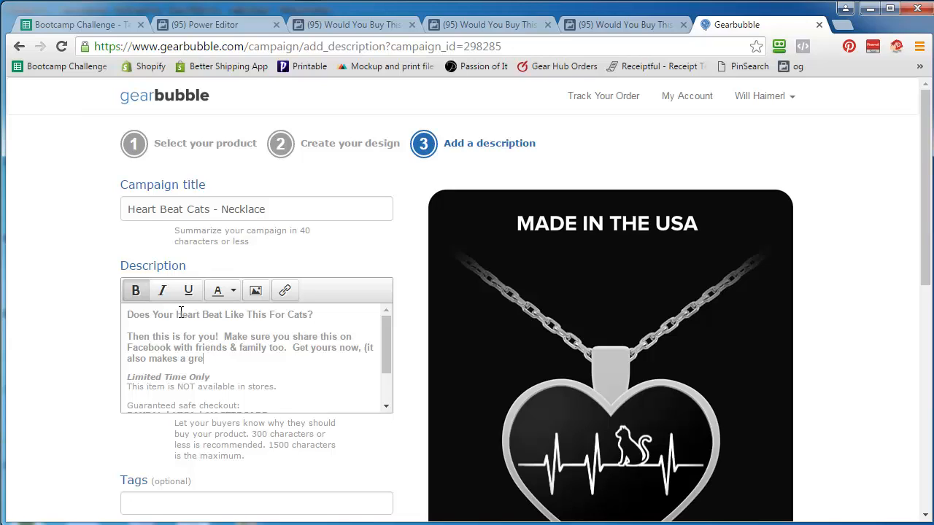
text(at gift).)
key(Return)
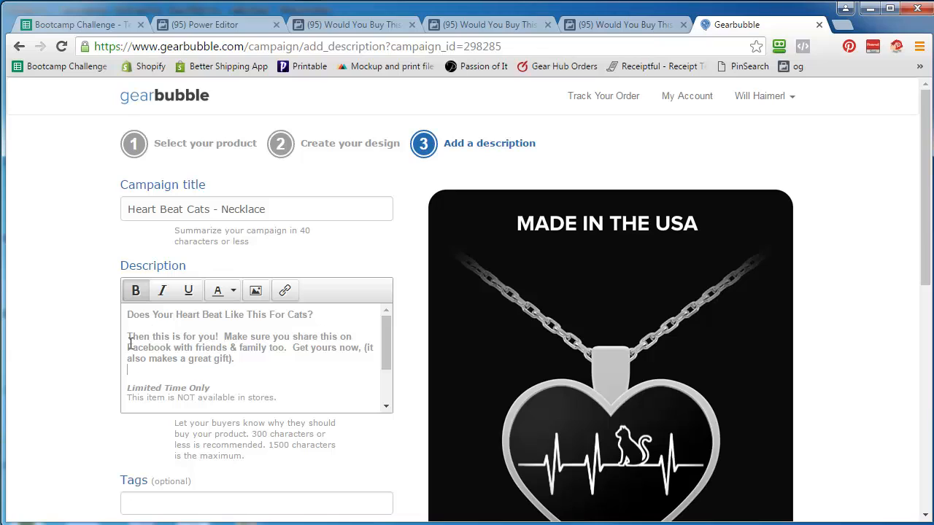
Remove the bold formatting from the description paragraph beginning "Then this is for you!"
mouse_move(132, 338)
mouse_down()
mouse_move(231, 348)
mouse_move(129, 335)
mouse_up()
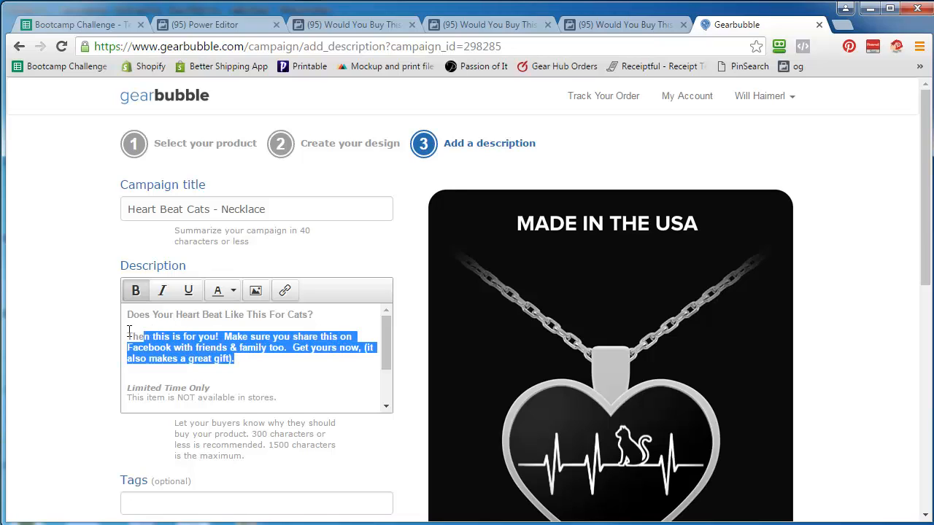
click(136, 293)
click(234, 351)
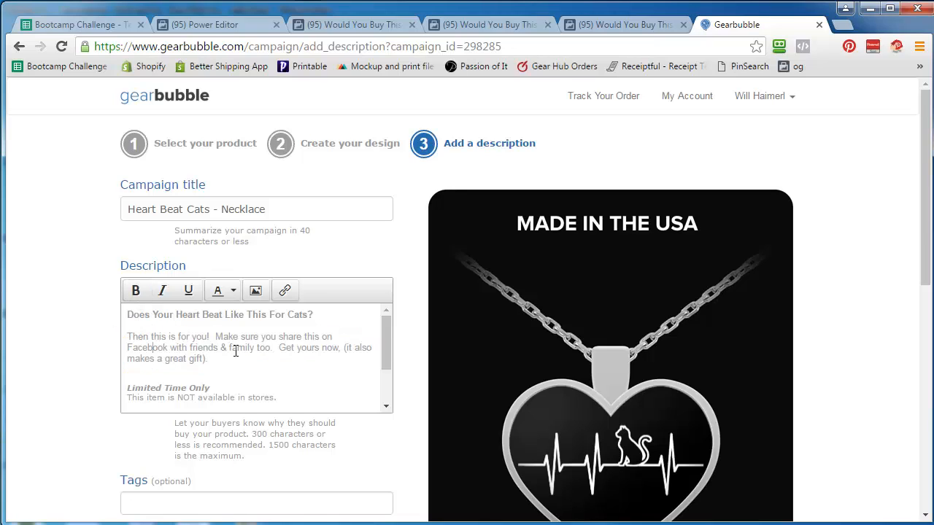
Set the campaign's end time to 10:00PM, next to the August 14 (1 day) length
scroll(232, 350, down, 2)
scroll(41, 353, down, 4)
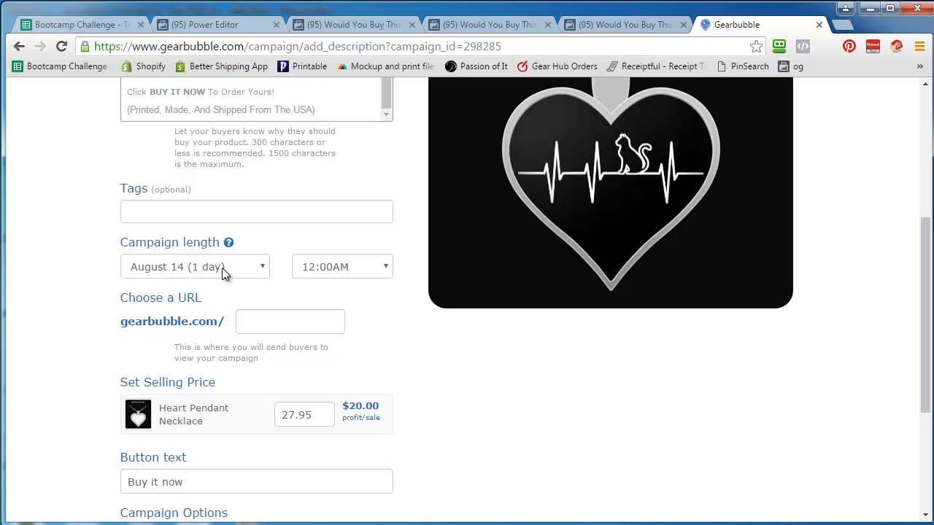
click(326, 267)
scroll(380, 457, down, 1)
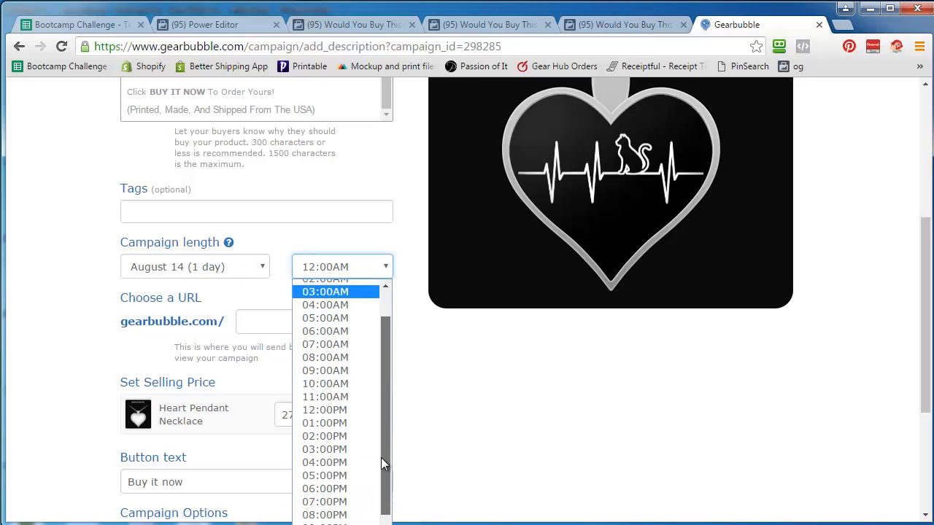
scroll(328, 515, down, 3)
click(324, 517)
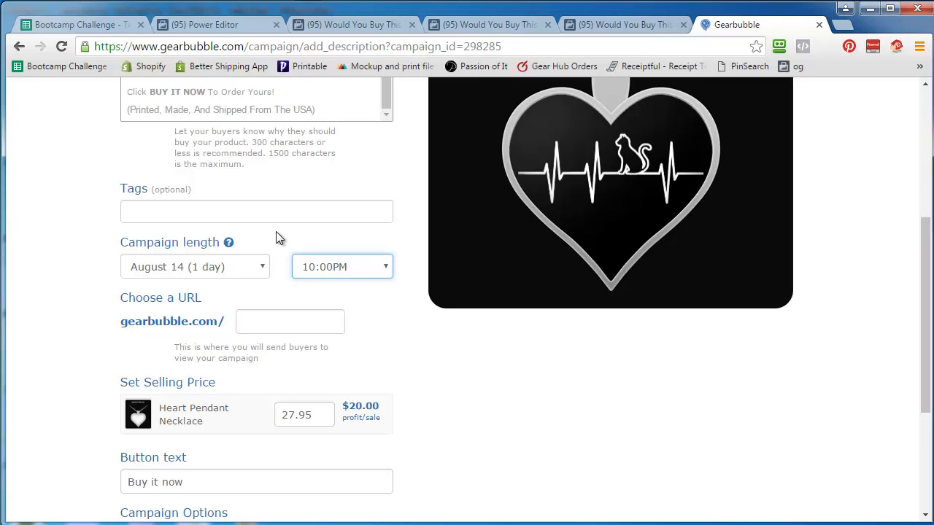
Set the campaign's URL ending to cat-heart-beat
click(251, 321)
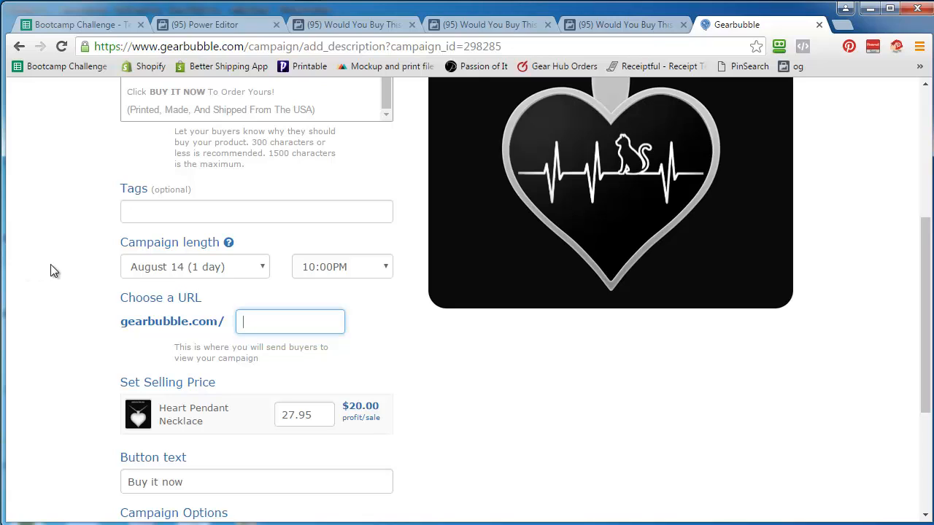
text(cat)
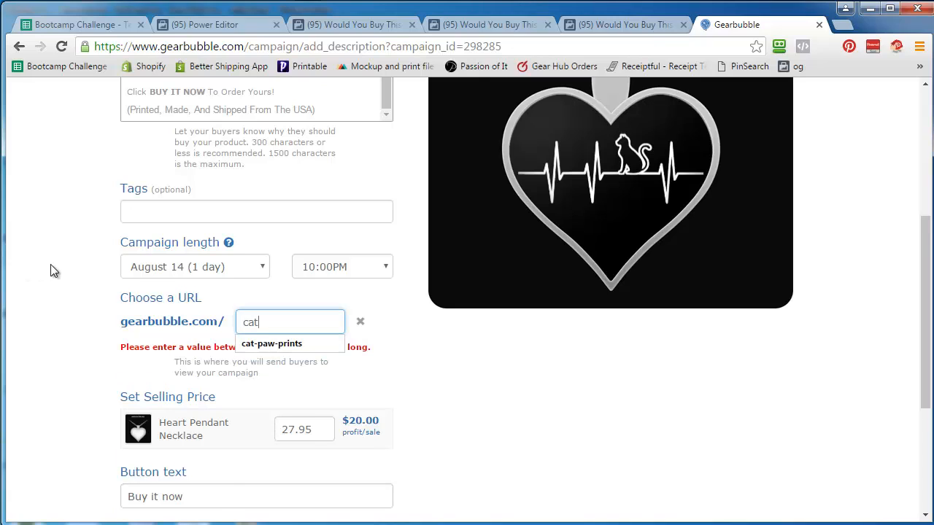
text(-heart)
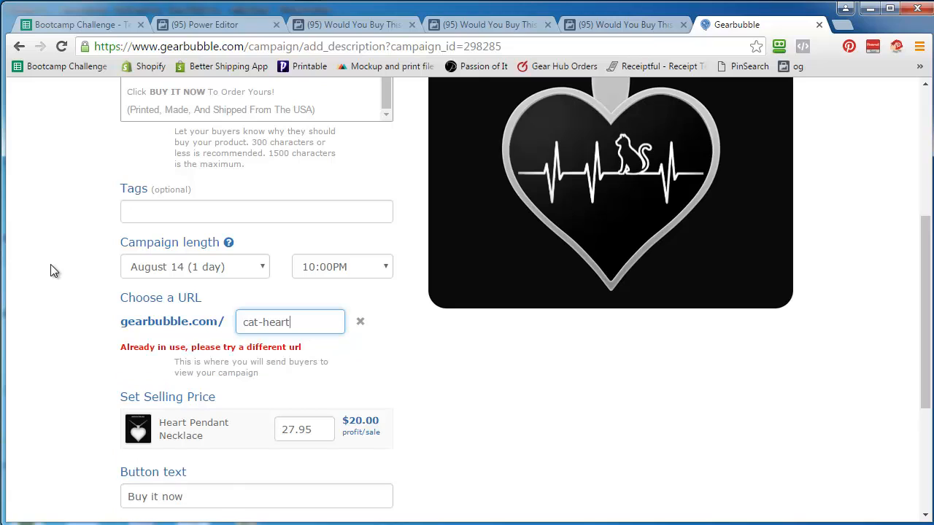
text(-beat)
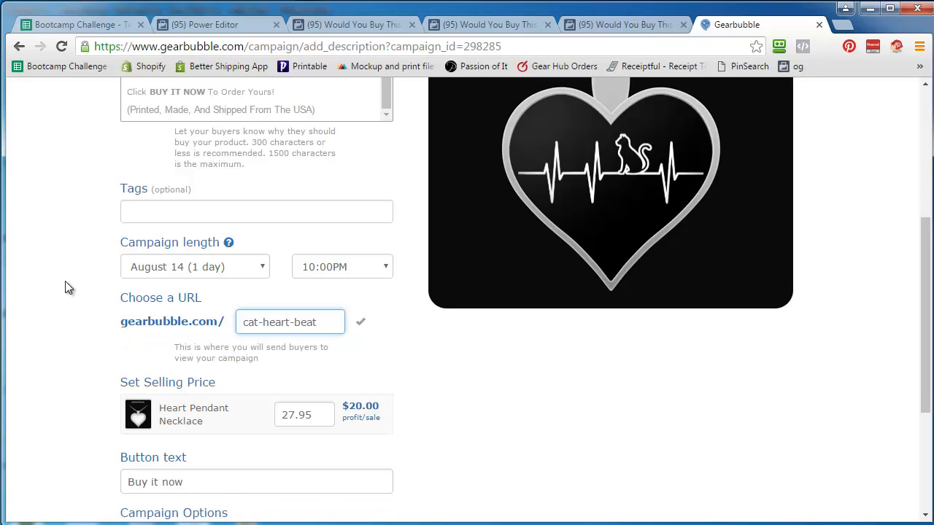
click(65, 280)
Agree to the terms of service and launch the necklace campaign
scroll(65, 279, down, 3)
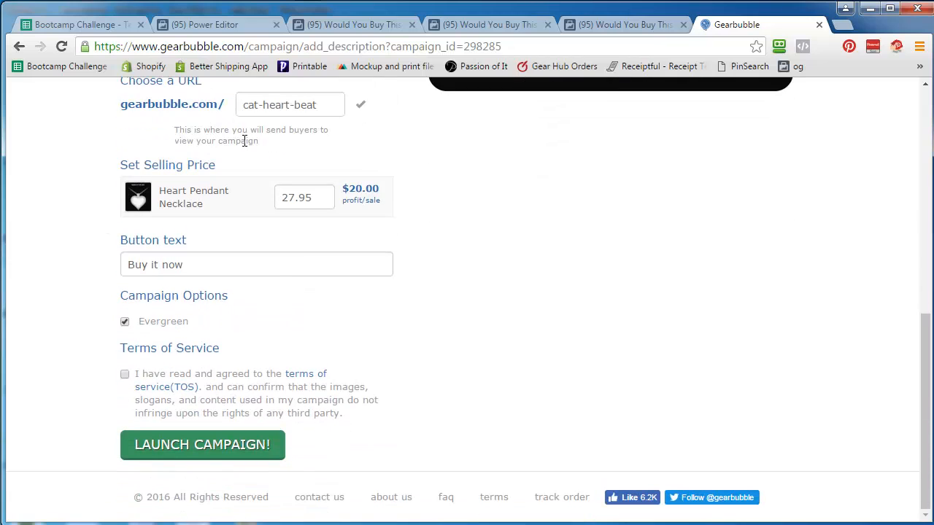
scroll(207, 171, up, 3)
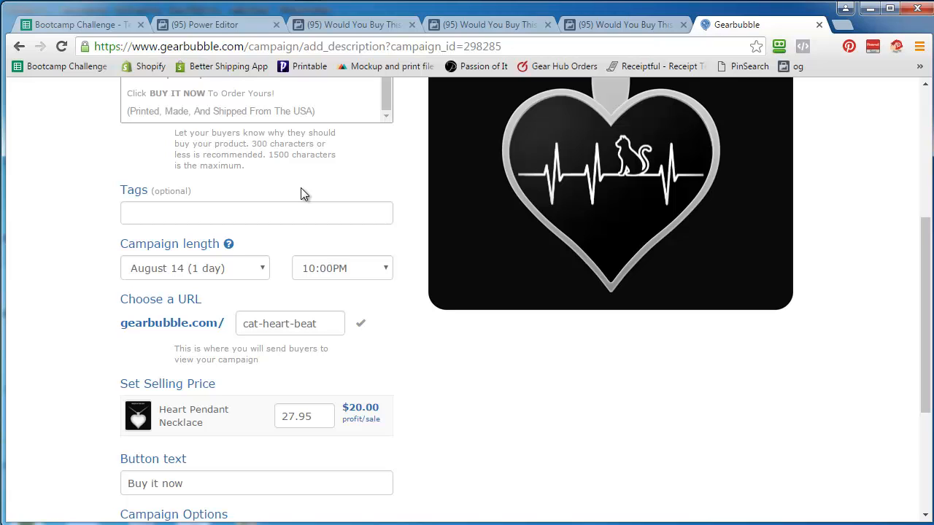
scroll(46, 325, down, 3)
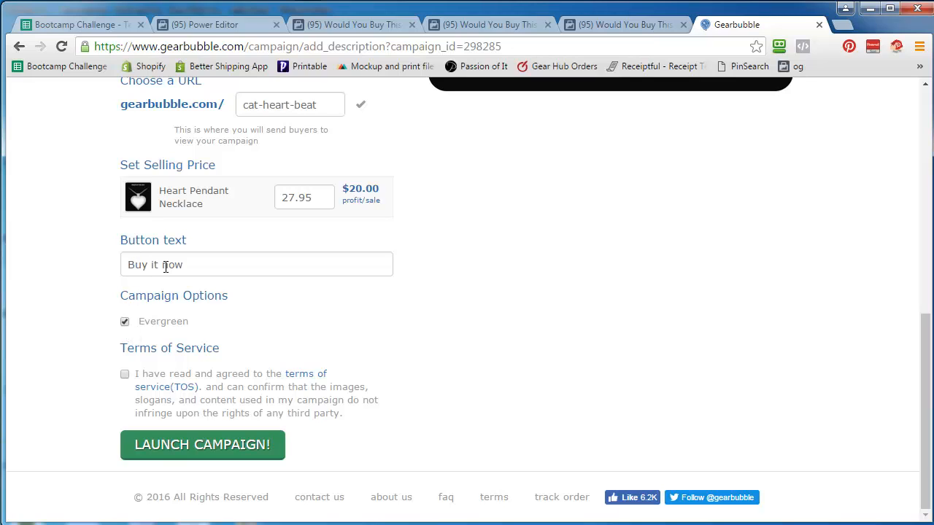
click(125, 374)
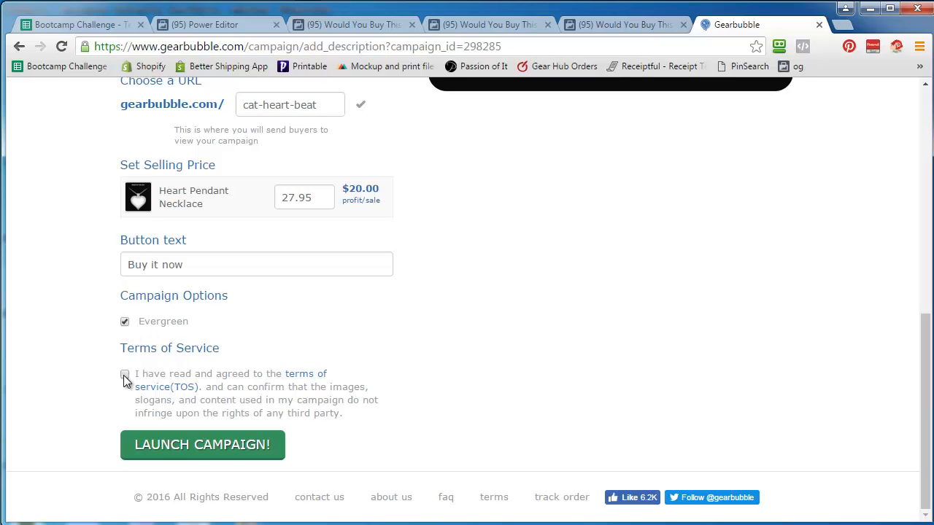
click(161, 452)
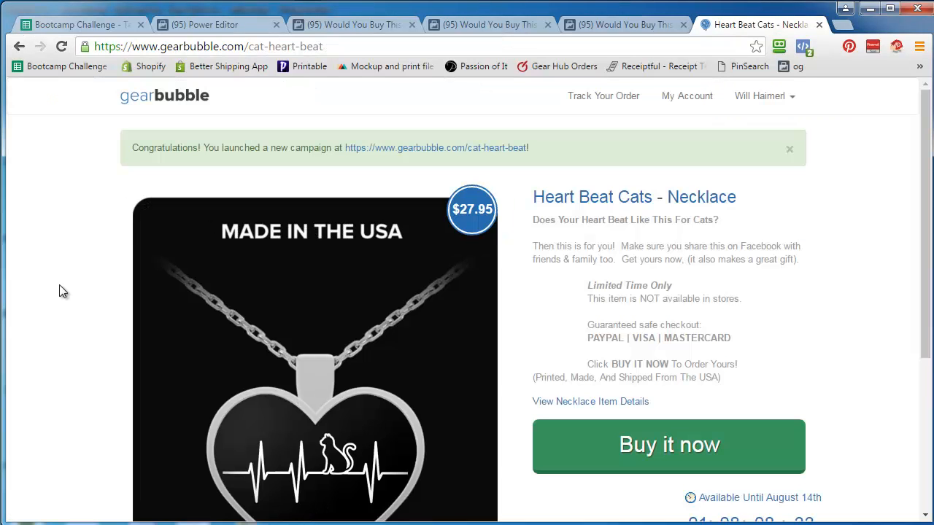
Look over the launched campaign page and open the account's campaign dashboard in a separate browser tab
scroll(59, 285, down, 3)
scroll(59, 285, up, 3)
right_click(693, 106)
click(703, 111)
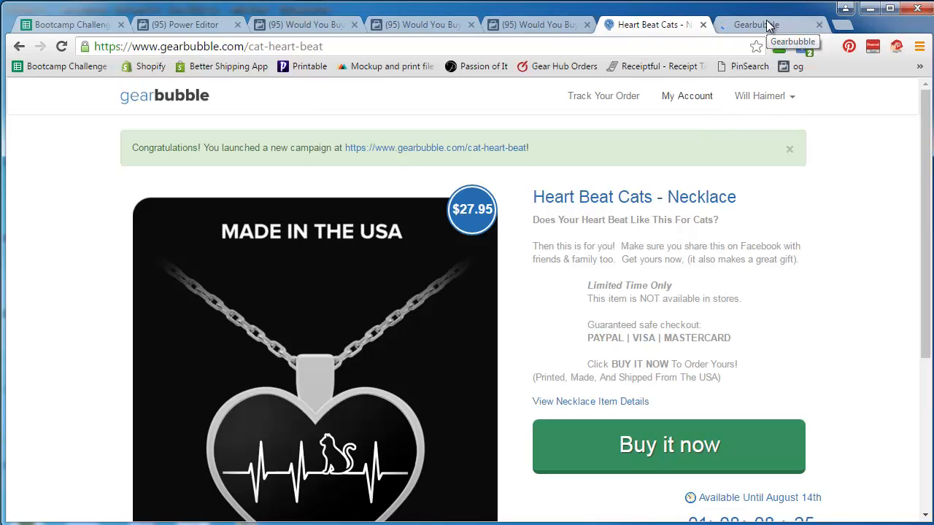
click(766, 20)
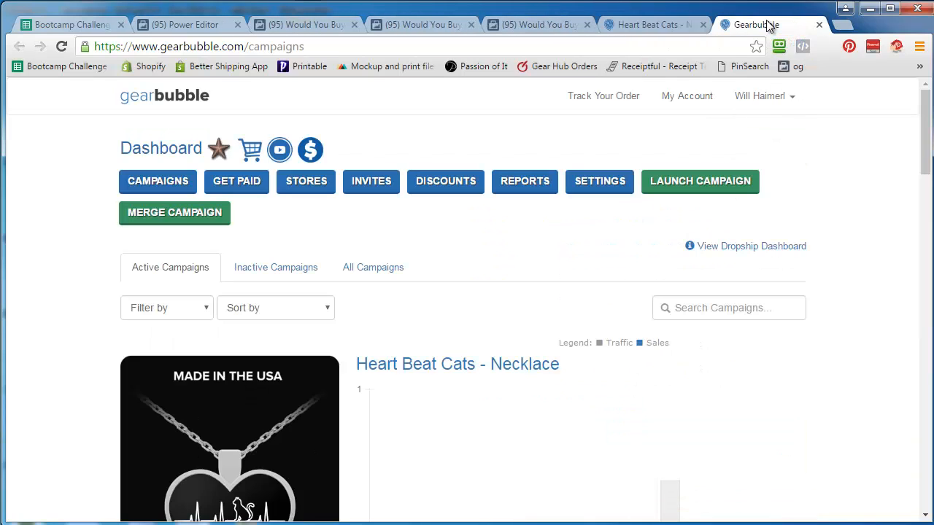
Open the Ad Photos page for the Heart Beat Cats - Necklace campaign in a separate browser tab
scroll(58, 330, down, 2)
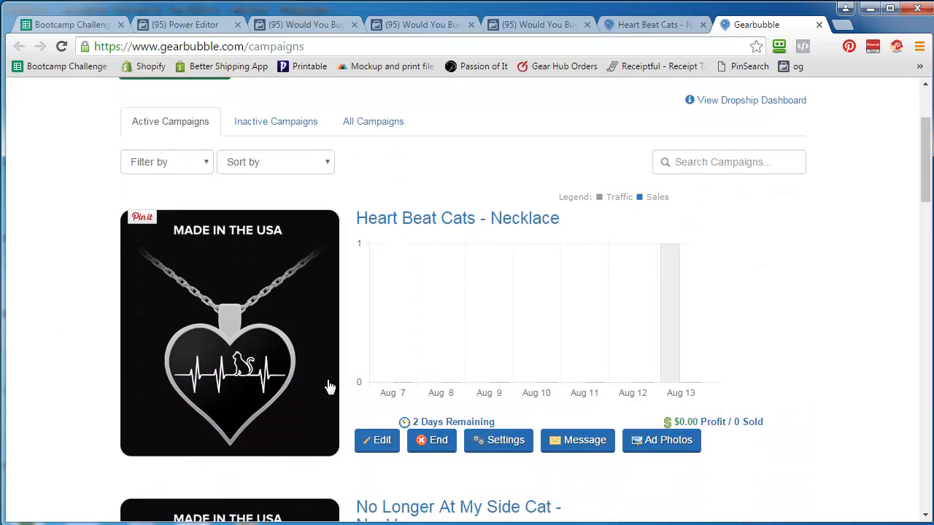
right_click(671, 447)
click(711, 450)
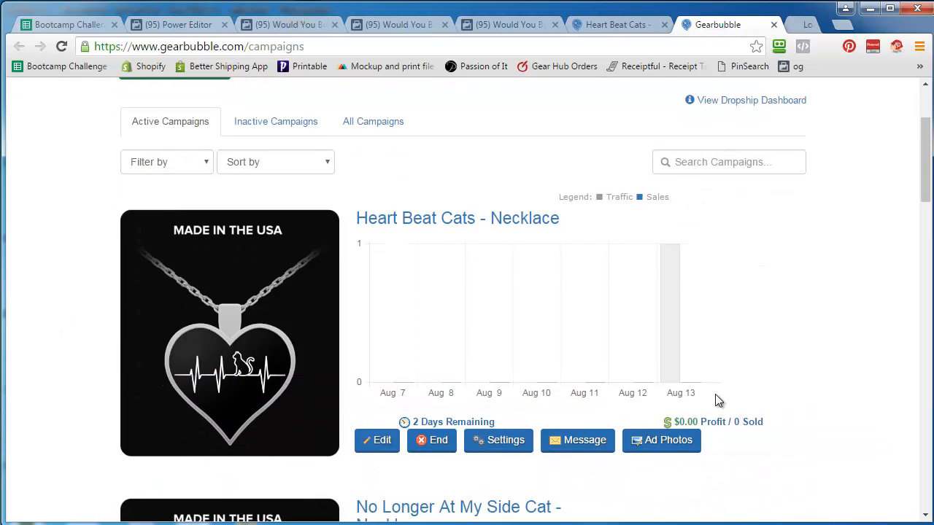
click(766, 25)
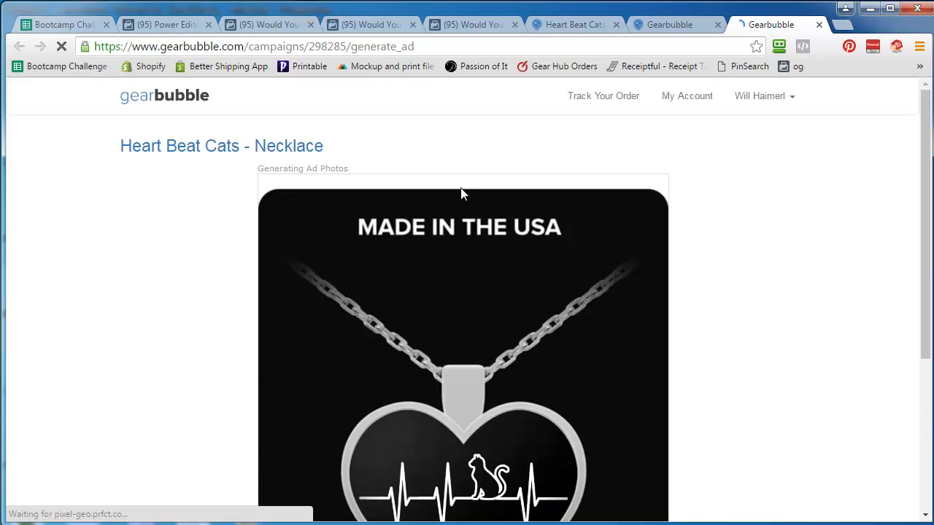
Generate a 1200 x 628 ad photo with the large heart pendant template on the yellow polka-dot background
scroll(208, 316, down, 4)
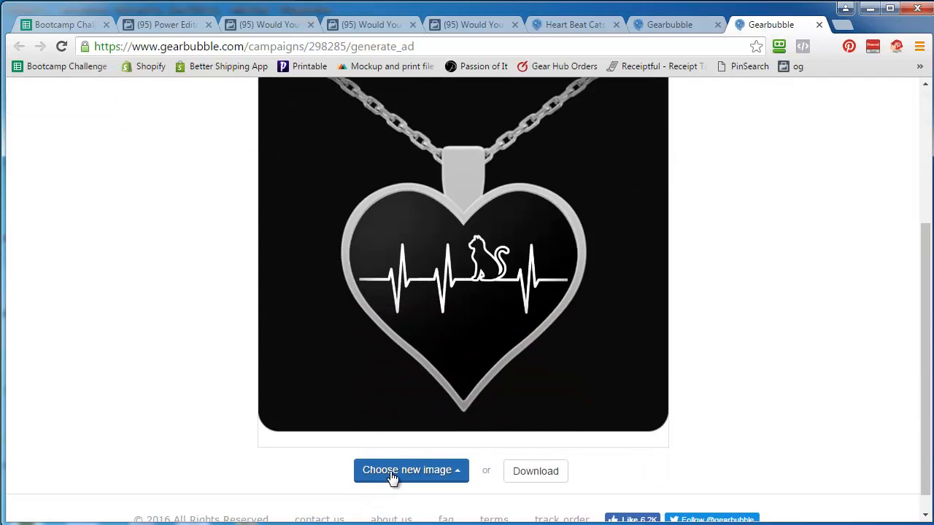
click(392, 476)
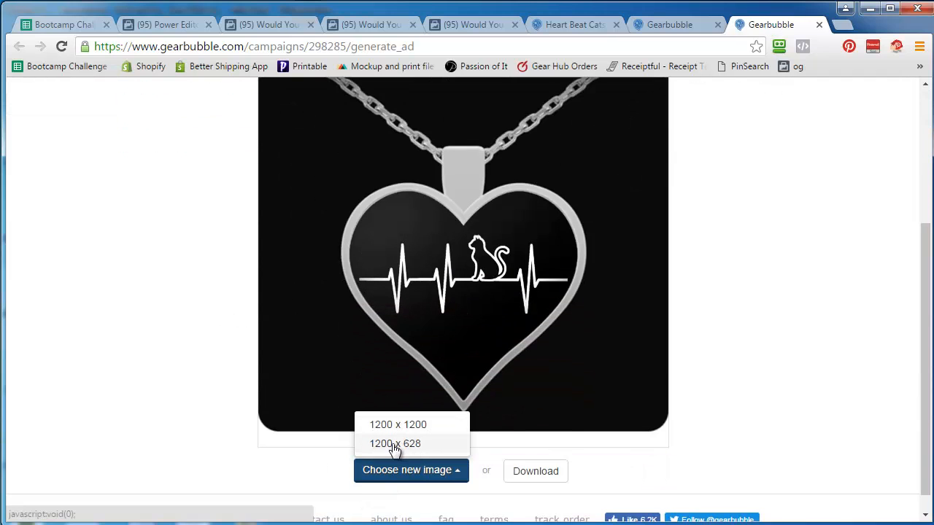
click(394, 445)
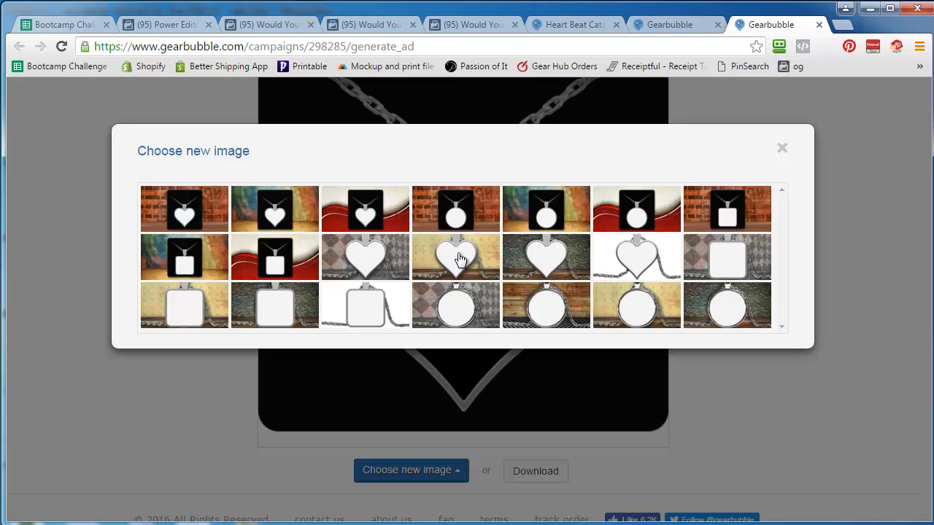
click(457, 255)
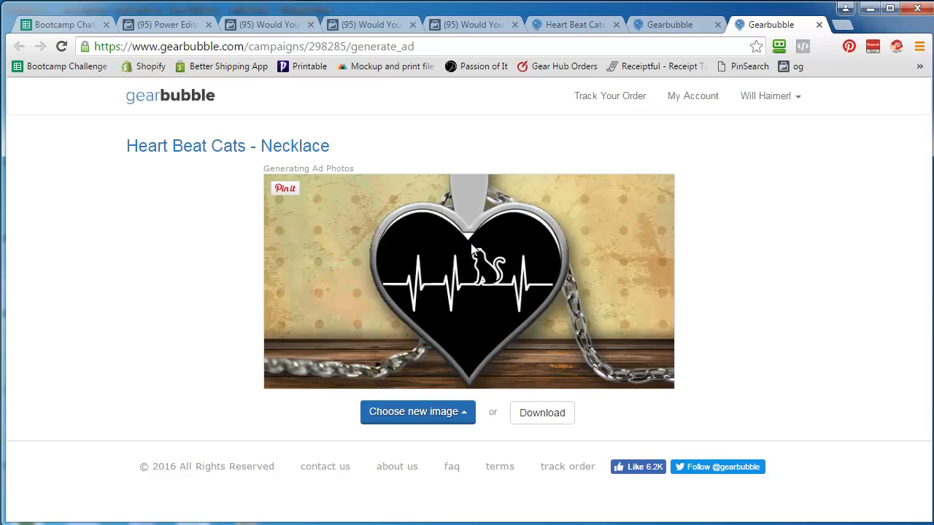
Generate a 1200 x 628 ad photo with the large heart pendant template on the plain white background
click(444, 416)
click(417, 384)
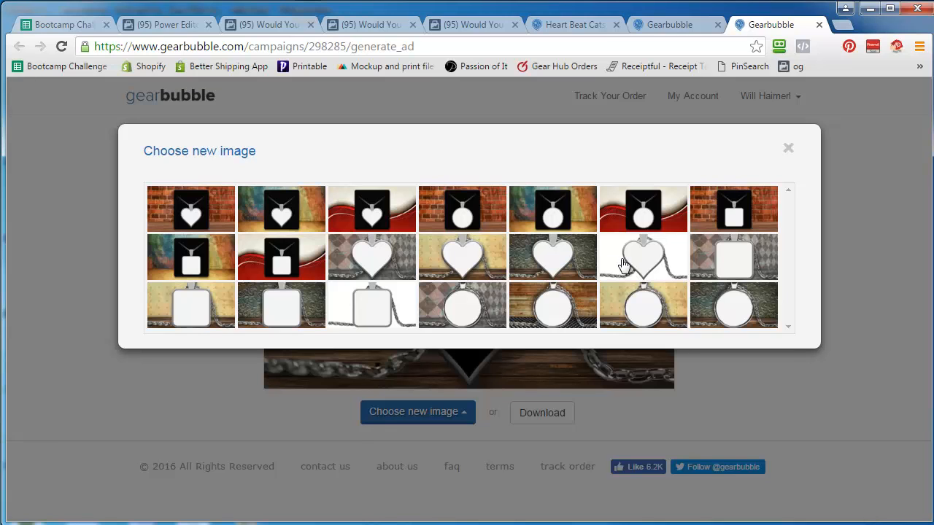
click(648, 258)
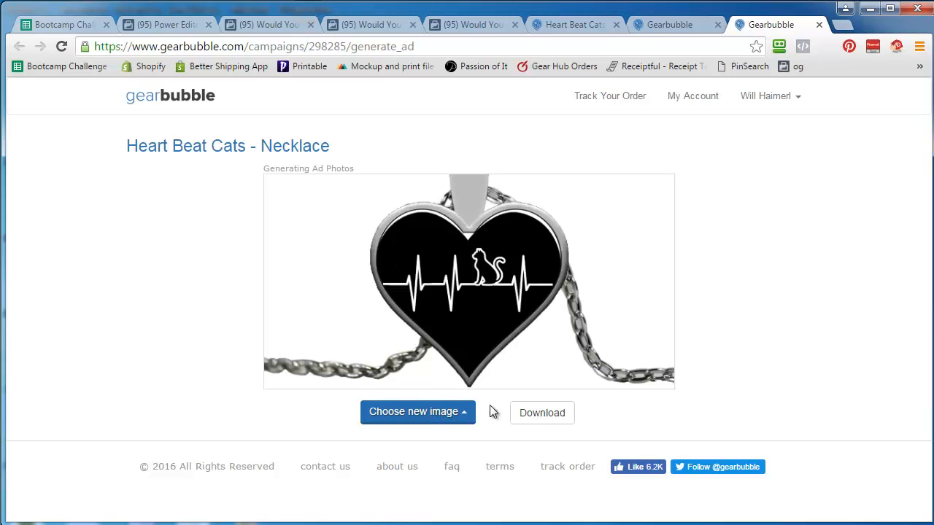
Save the campaign page's necklace picture as the PNG image front in the "heart beat cat -necklace" folder under cats cats cats cats cats
click(576, 26)
right_click(310, 378)
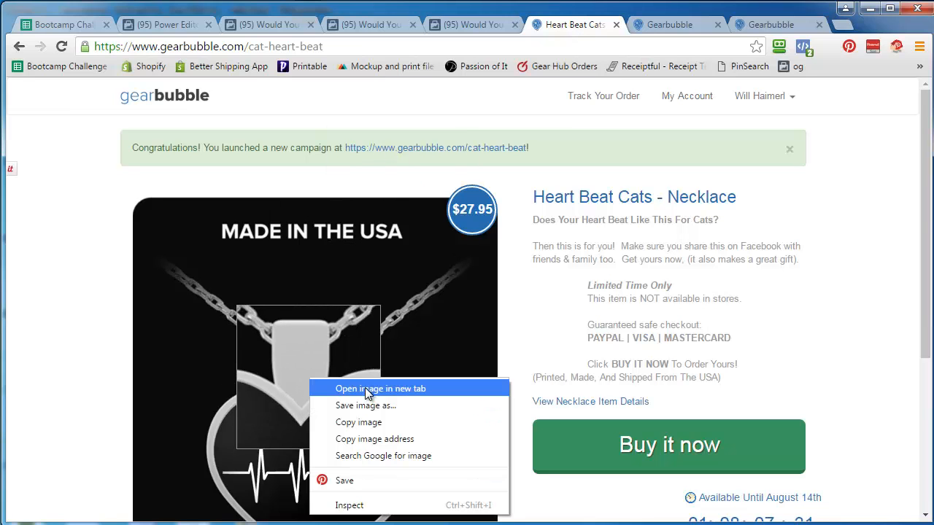
click(369, 406)
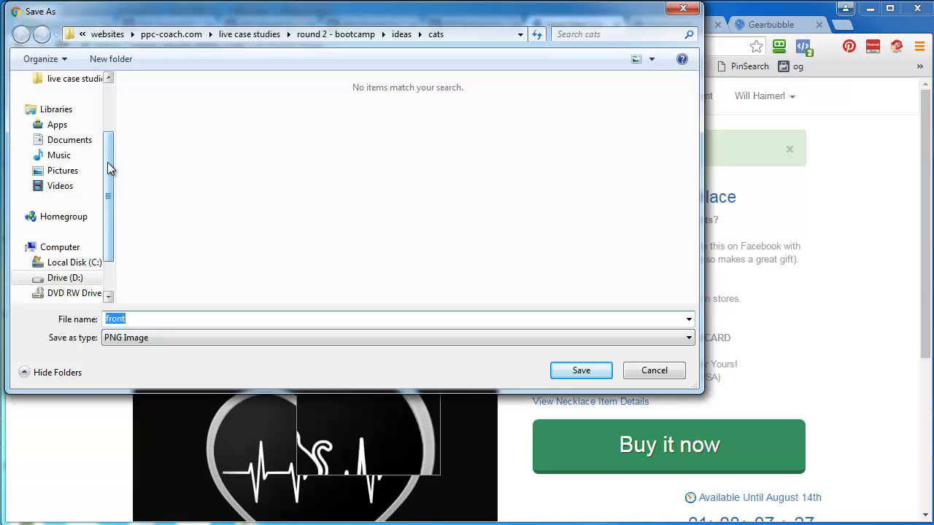
click(341, 37)
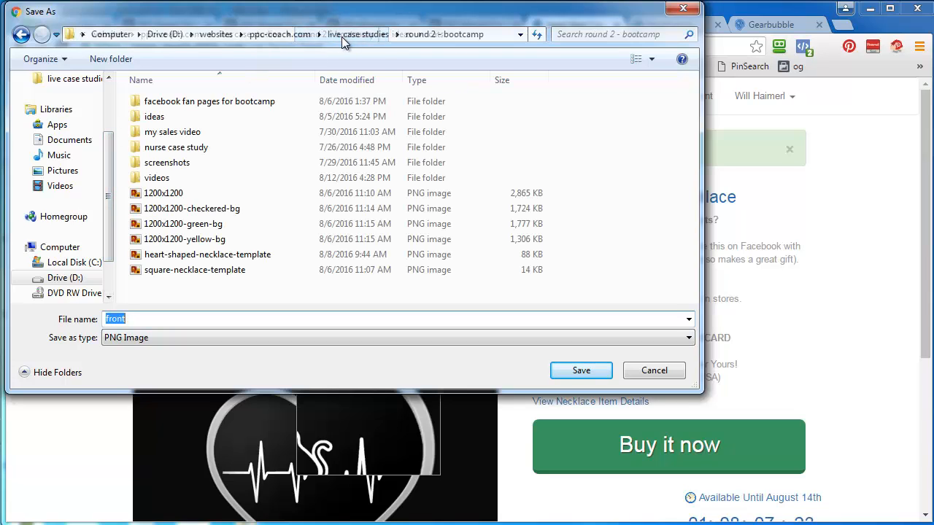
double_click(182, 106)
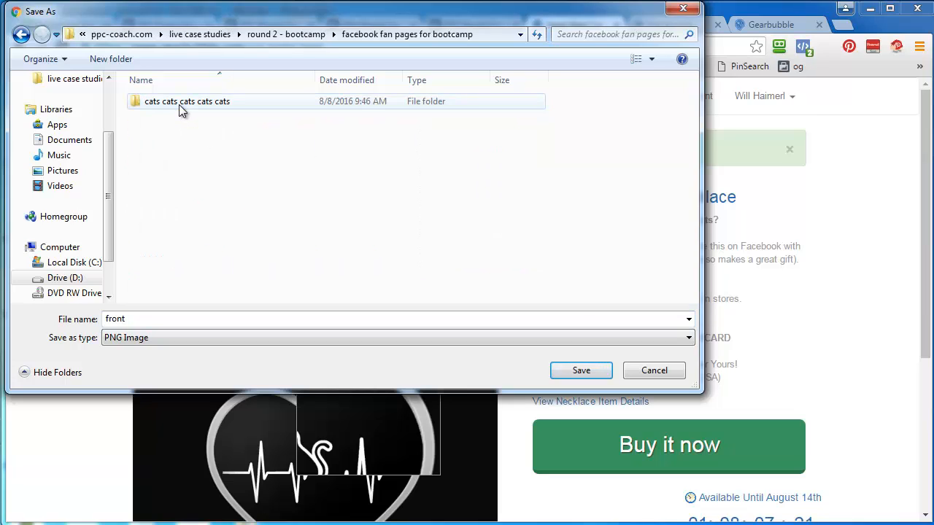
double_click(178, 104)
double_click(181, 106)
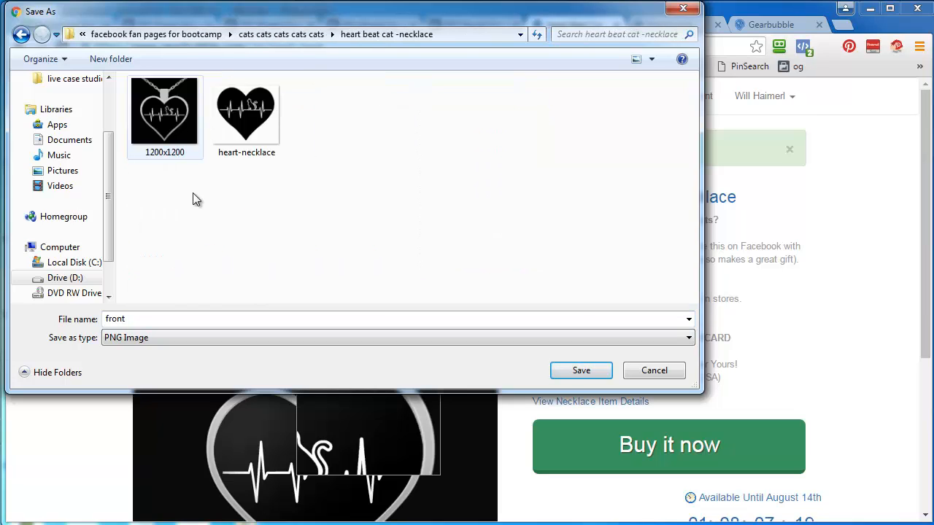
click(578, 373)
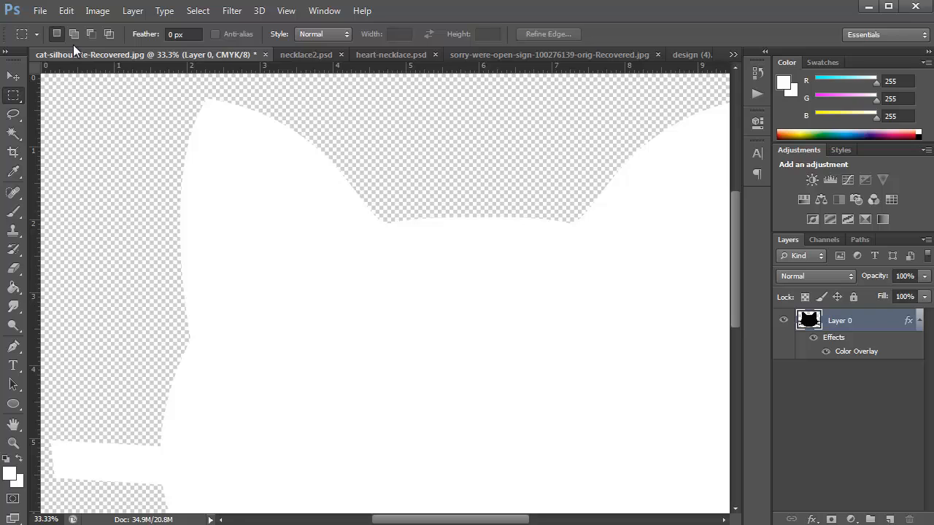
Switch to Photoshop and open front.png from the "heart beat cat -necklace" folder
click(41, 11)
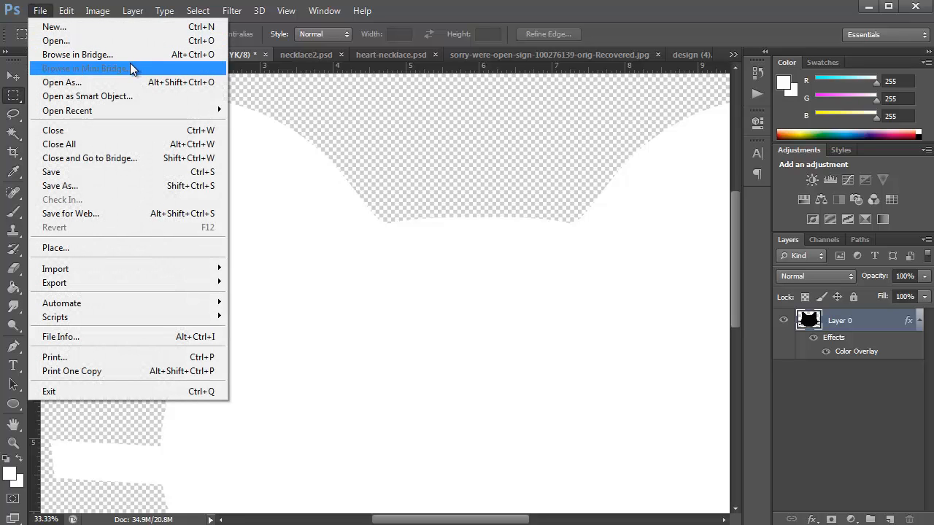
click(115, 42)
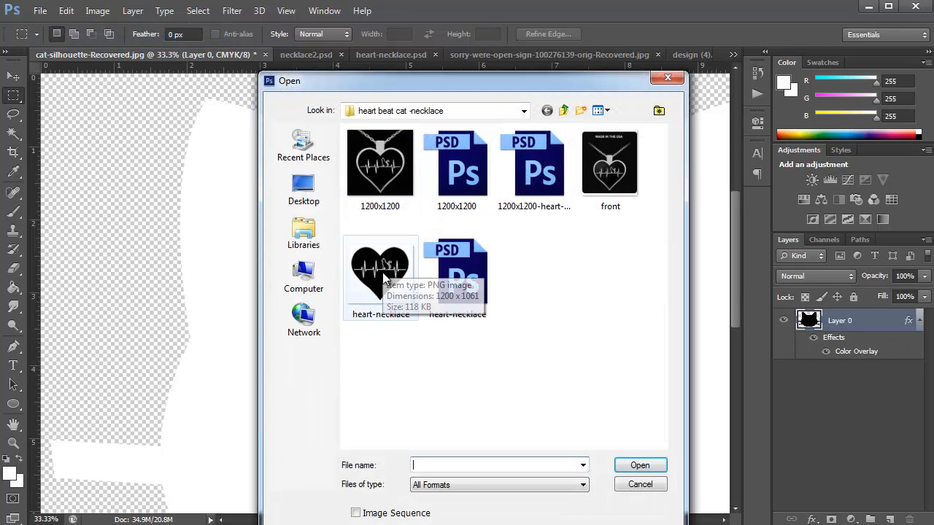
click(614, 172)
double_click(614, 172)
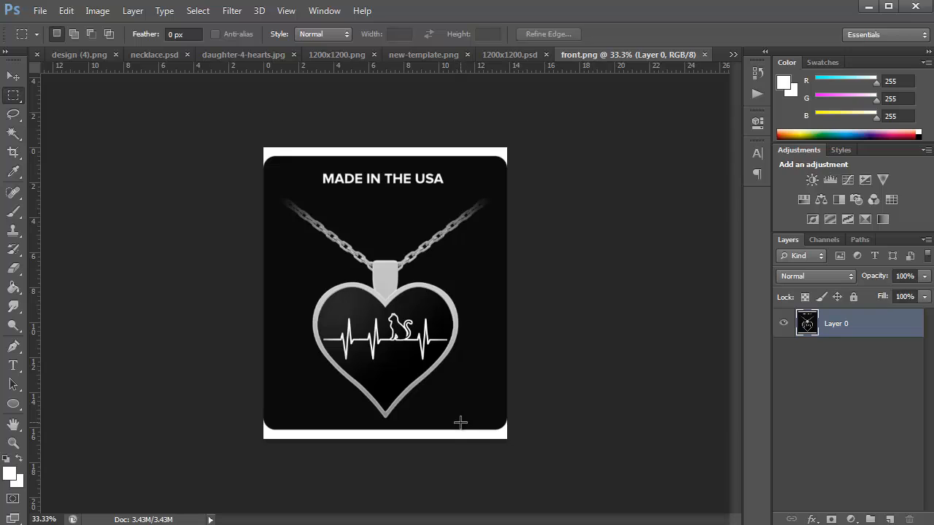
Crop the image to the heart pendant and lower chain, an area of about 624 x 792 pixels
drag(461, 422, 309, 231)
click(97, 11)
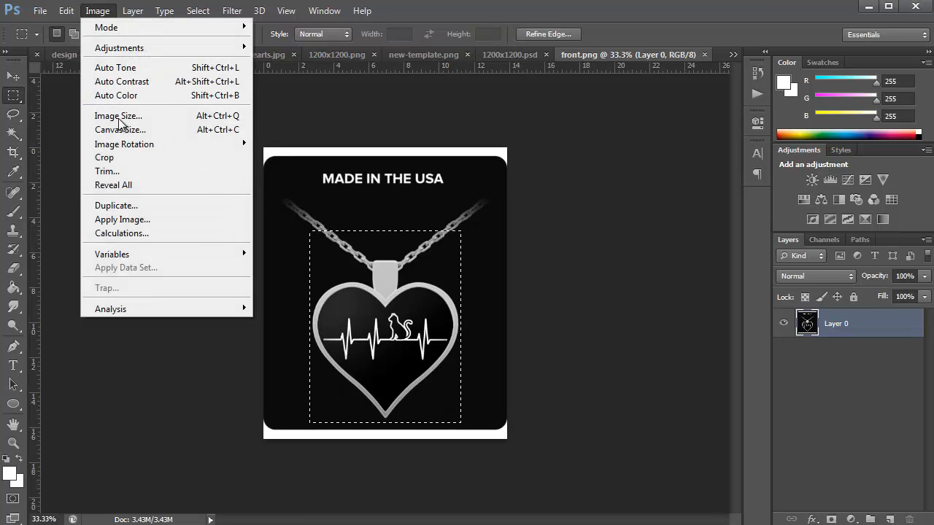
click(118, 156)
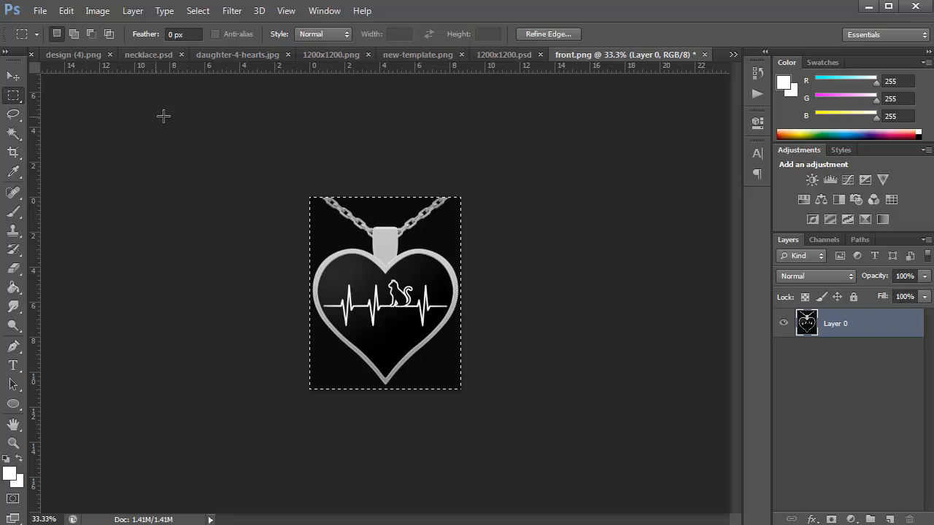
Resize the cropped pendant image proportionally to a height of 628 pixels
click(106, 11)
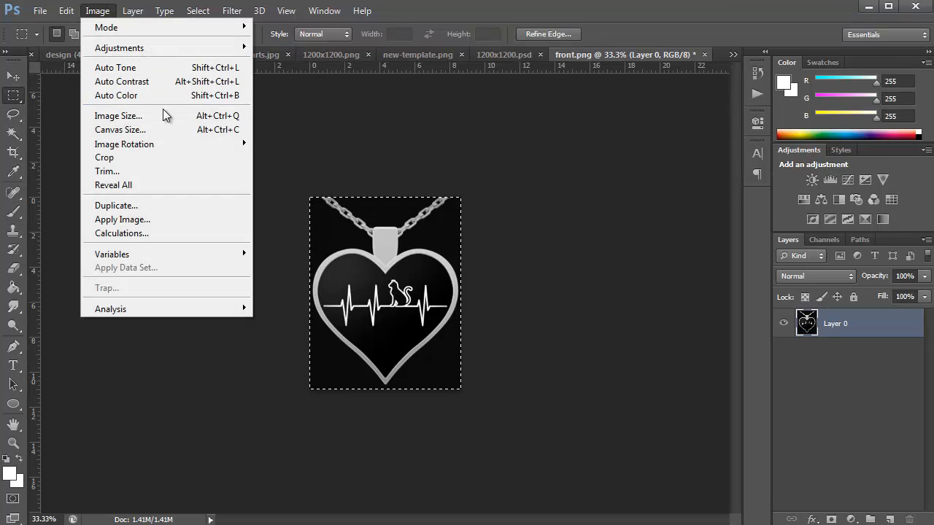
click(161, 116)
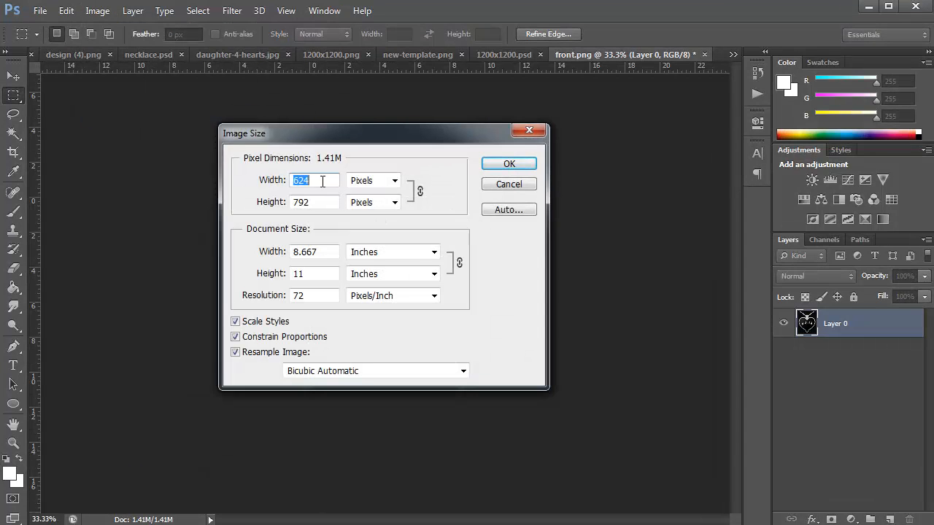
drag(317, 204, 260, 204)
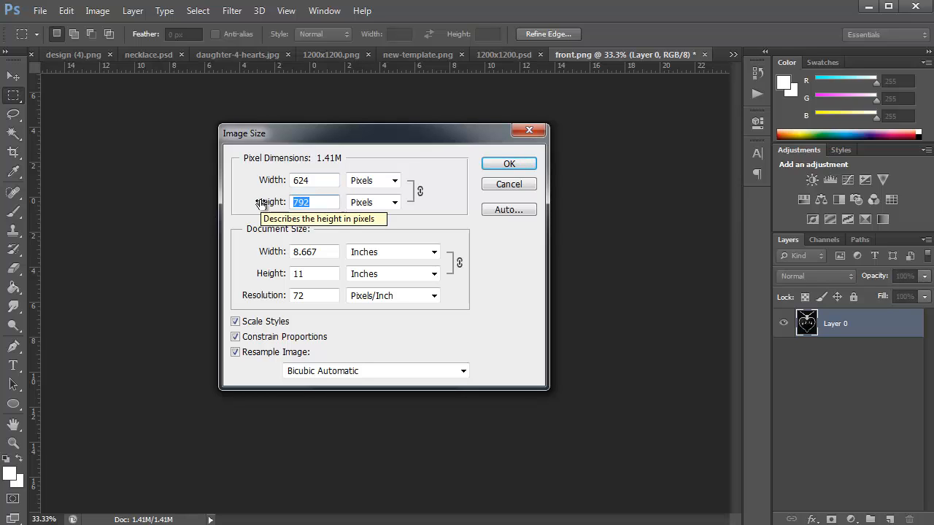
text(628)
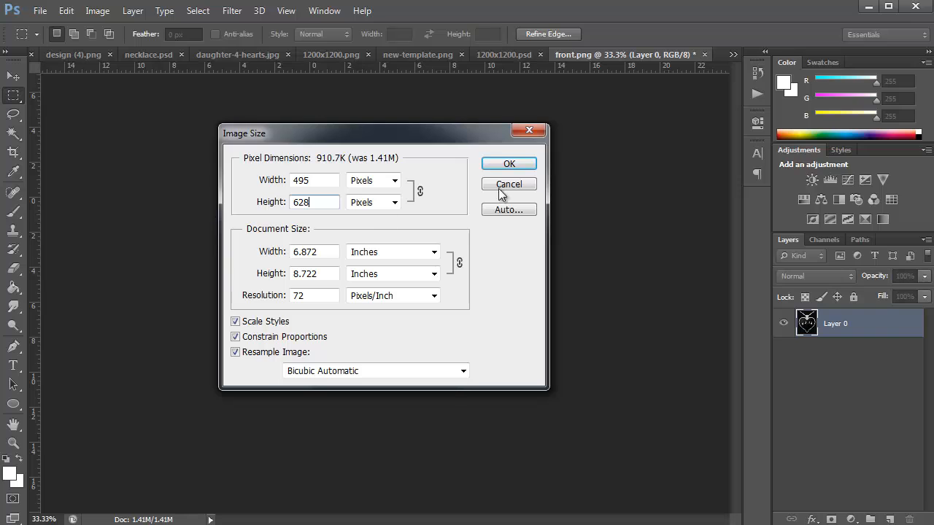
click(490, 164)
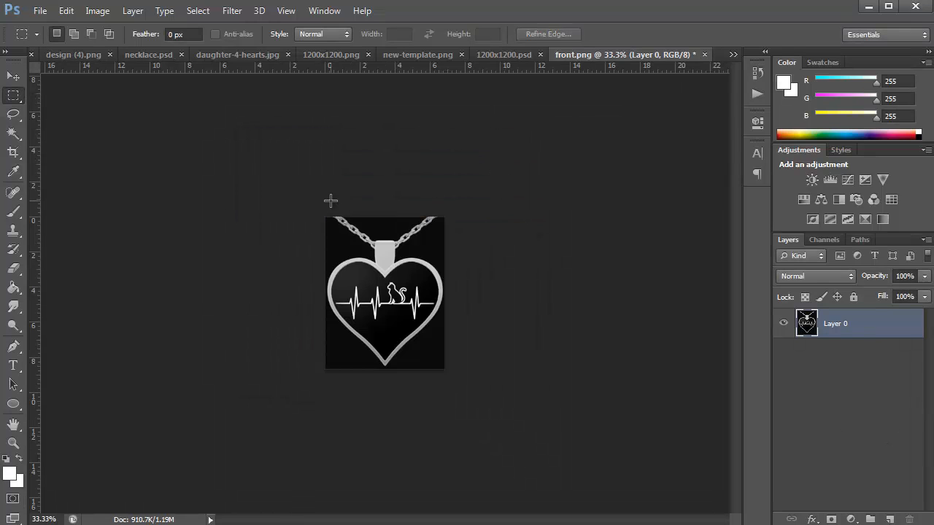
Add a layer beneath the pendant image as a Solid Color fill in the near-black #0a0a0a sampled from the image background
click(13, 442)
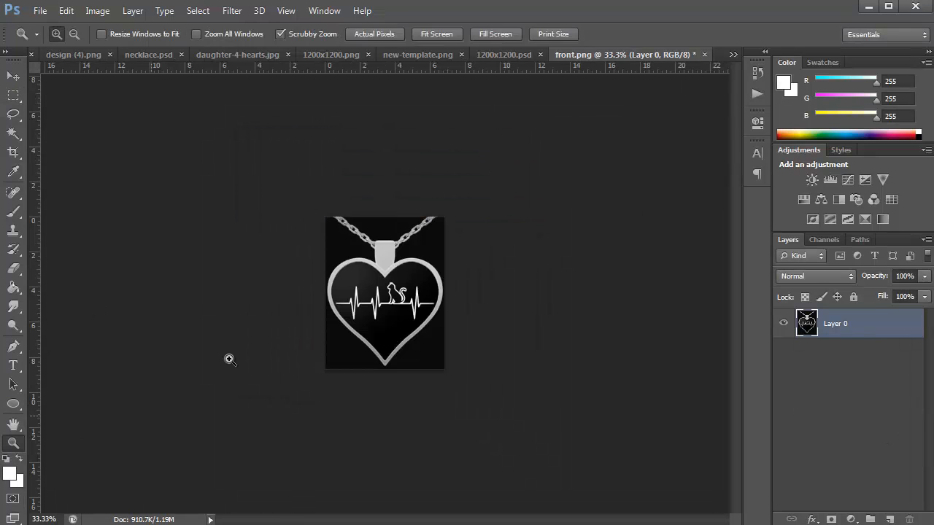
right_click(356, 325)
click(381, 334)
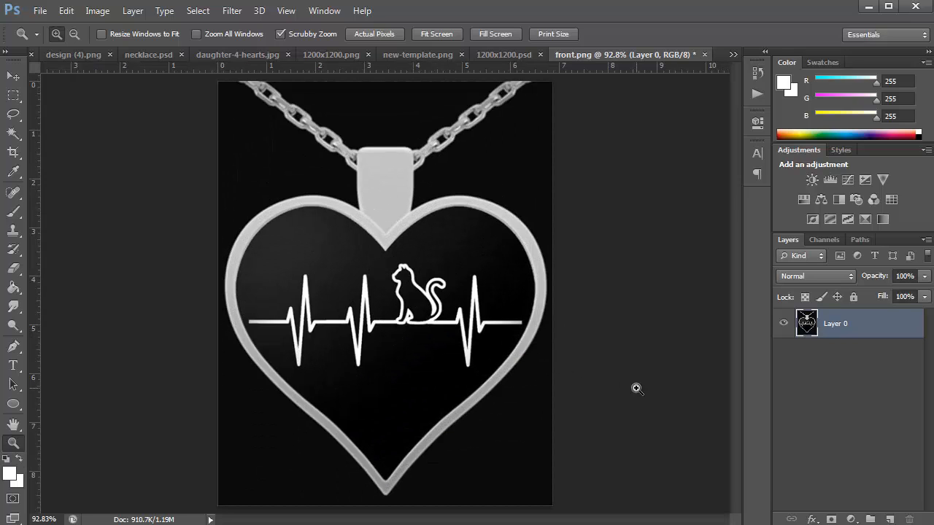
click(890, 518)
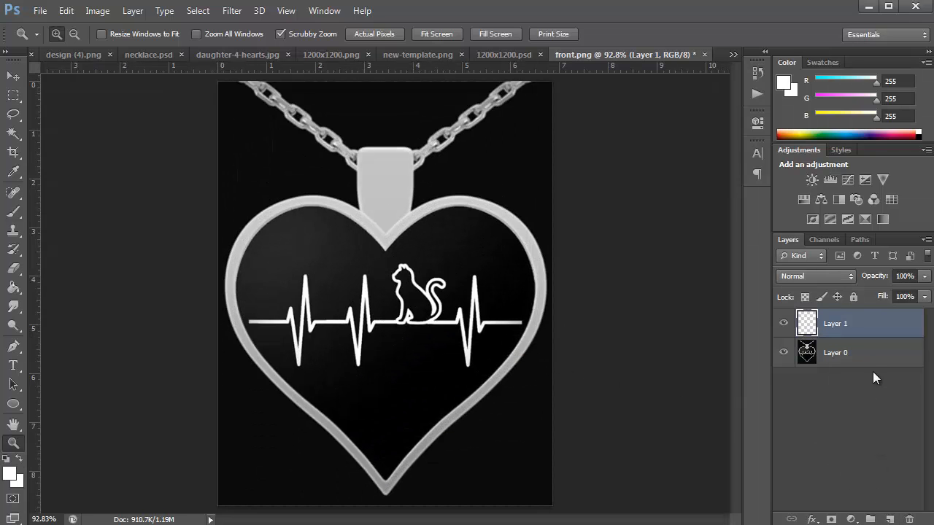
drag(839, 324, 830, 363)
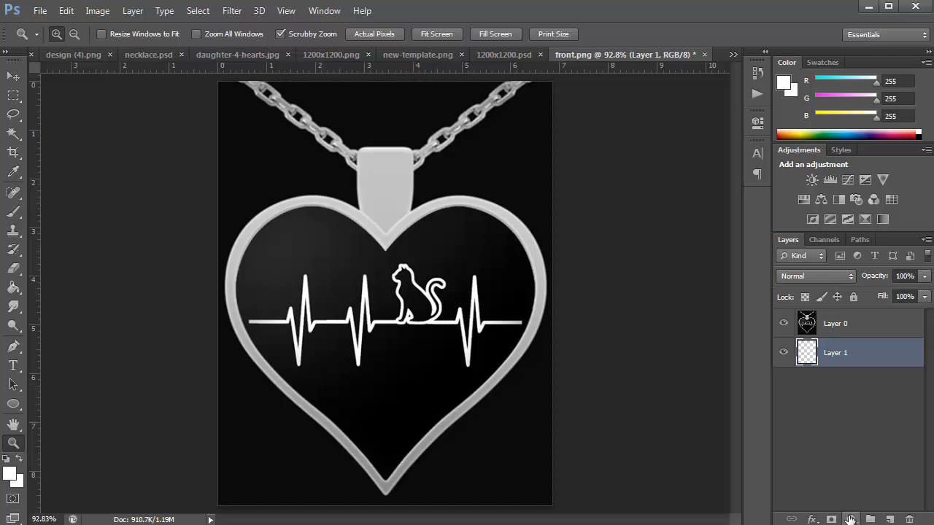
click(850, 520)
click(852, 195)
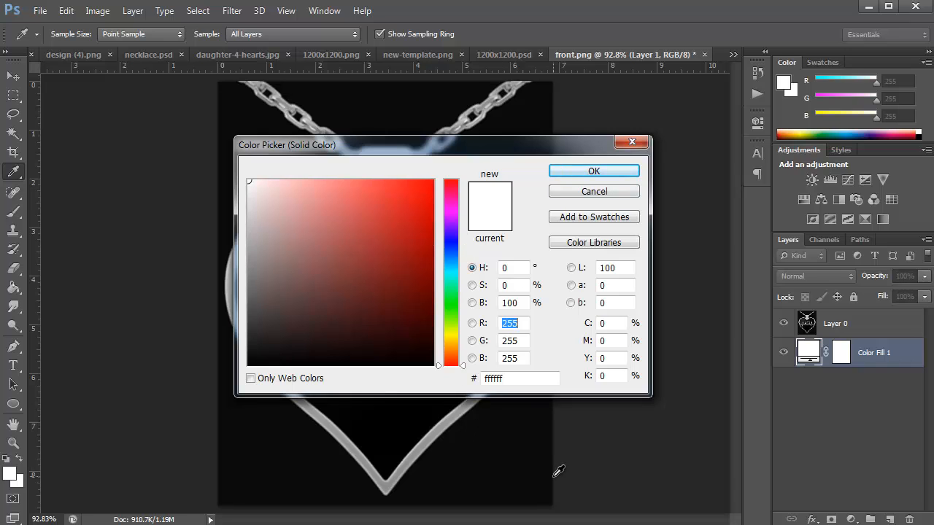
click(554, 414)
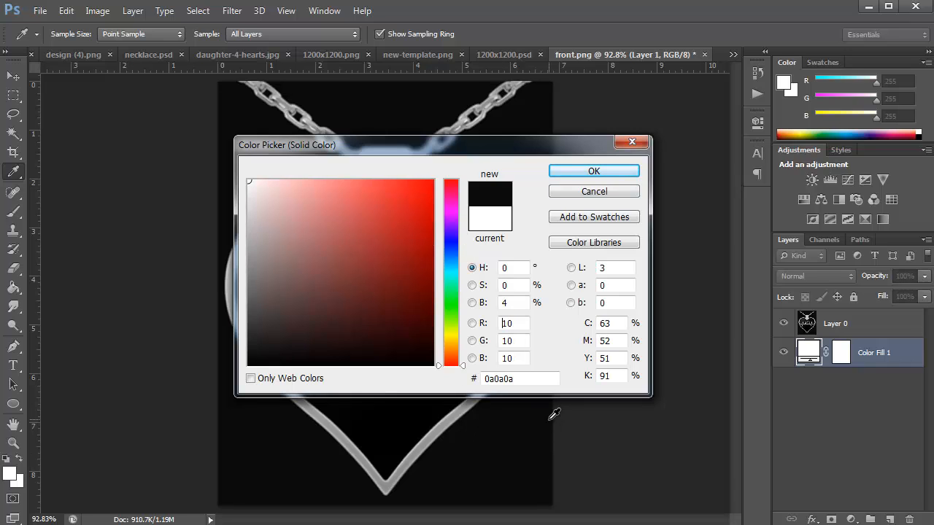
click(604, 173)
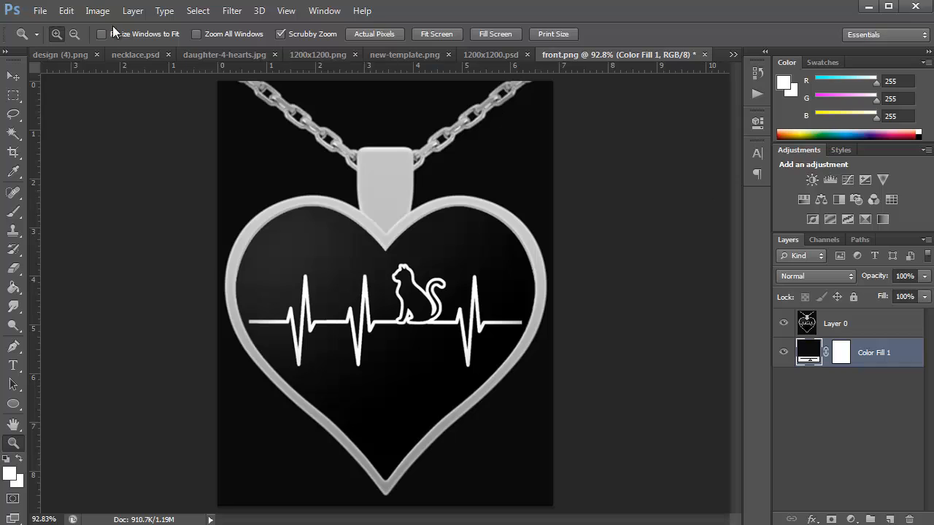
Widen the canvas to 1200 pixels, keeping the pendant centred, and fit the whole image on screen
click(95, 11)
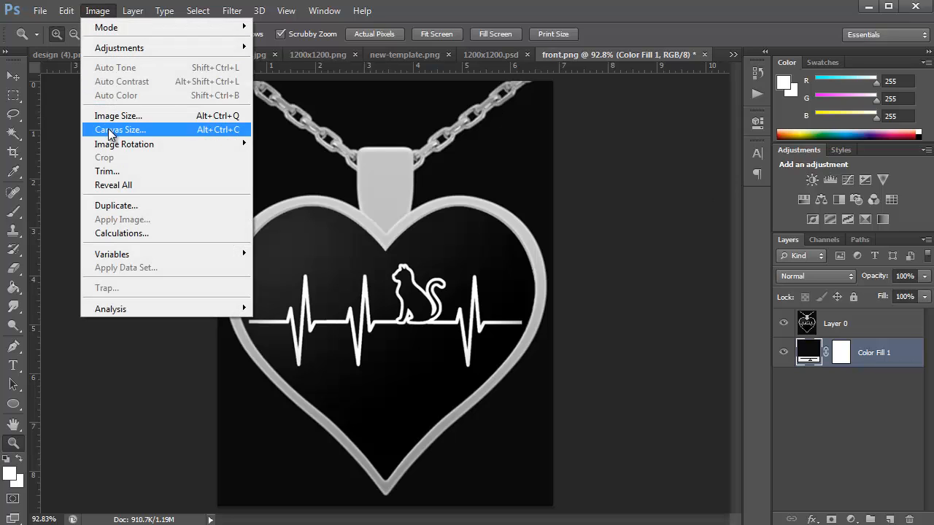
click(108, 129)
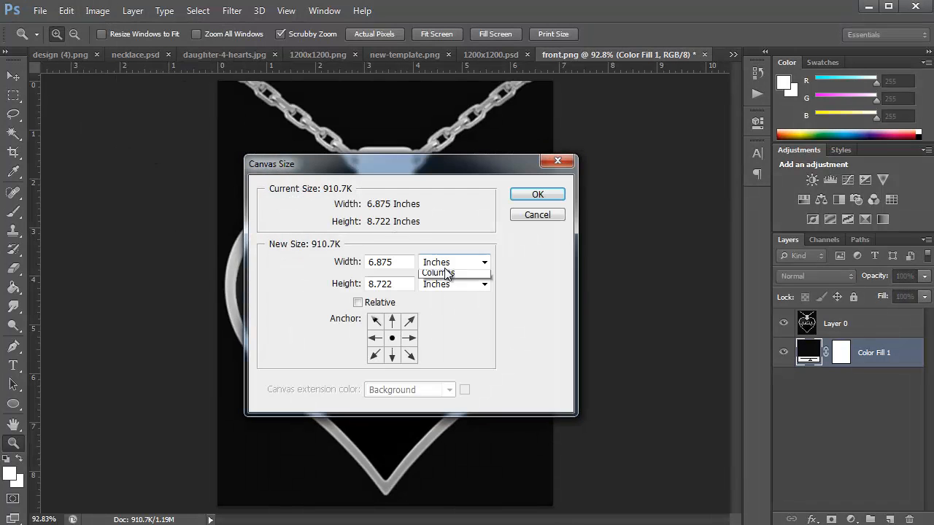
click(436, 290)
drag(396, 261, 305, 259)
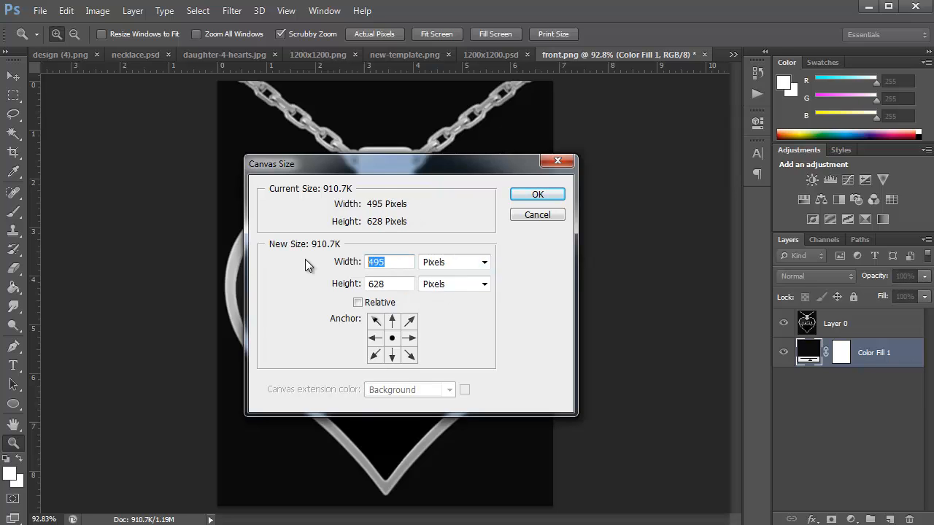
text(1200)
key(Return)
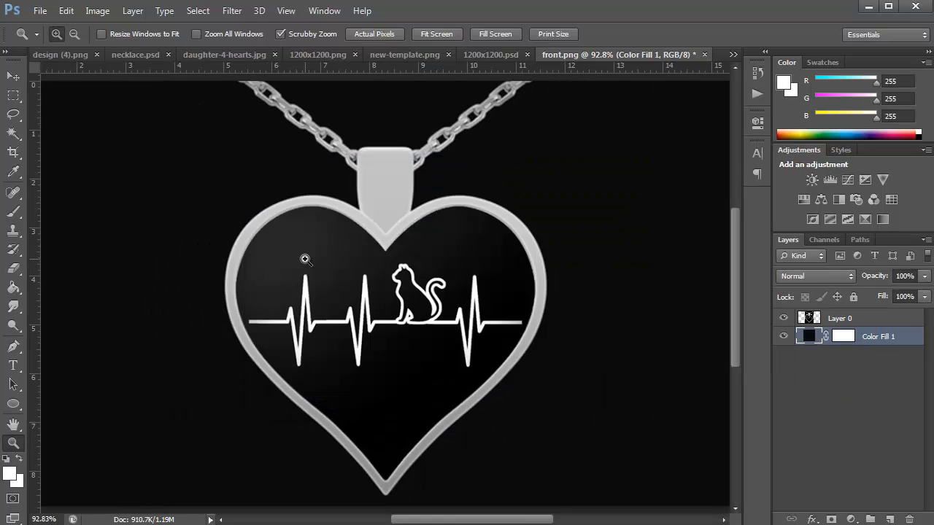
right_click(169, 359)
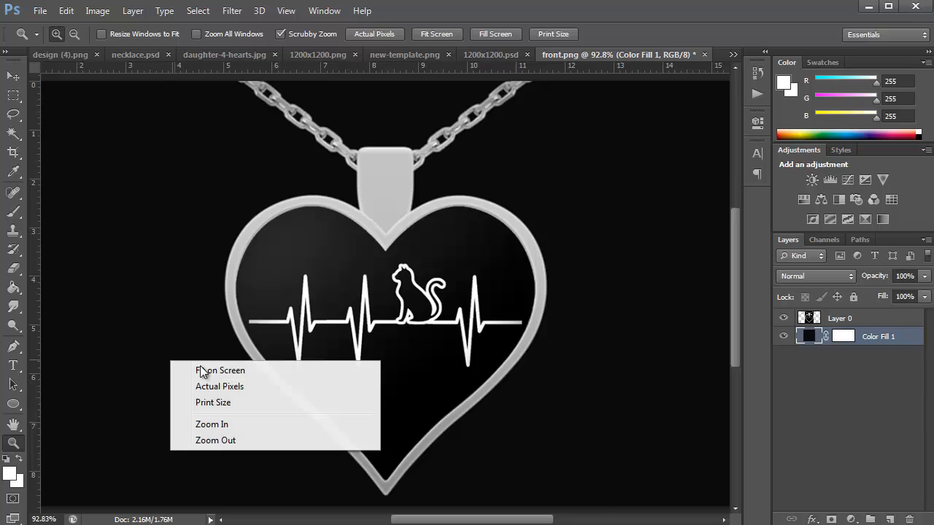
click(187, 369)
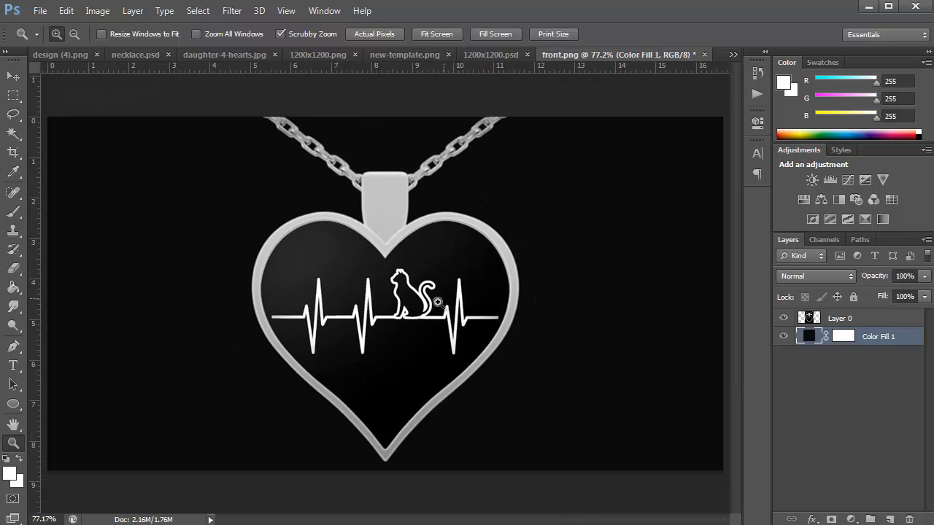
Save the document as the Photoshop file 1200x628 in the "heart beat cat -necklace" folder
click(40, 11)
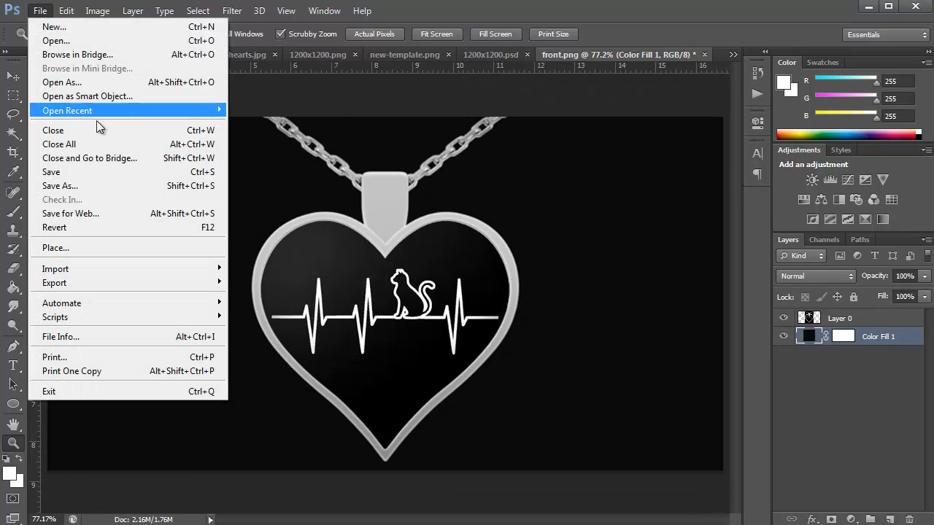
click(104, 187)
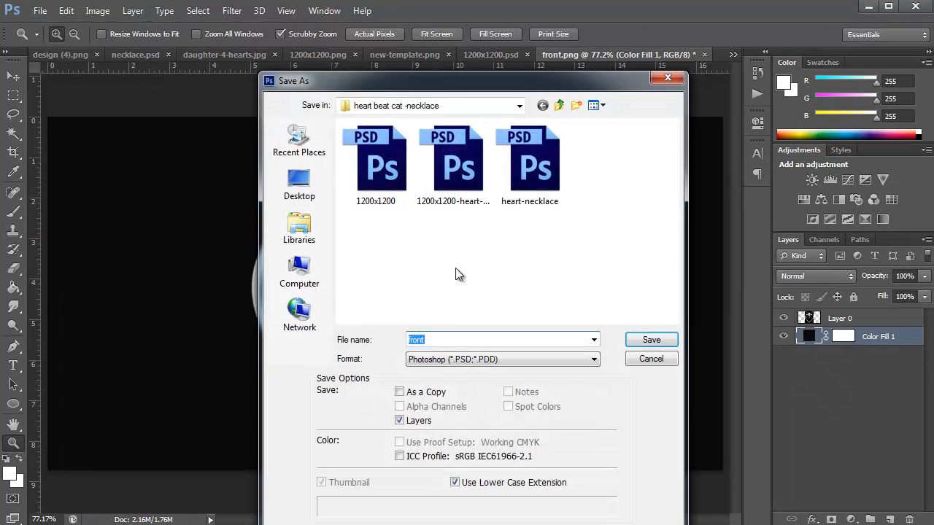
text(1200x628)
key(Return)
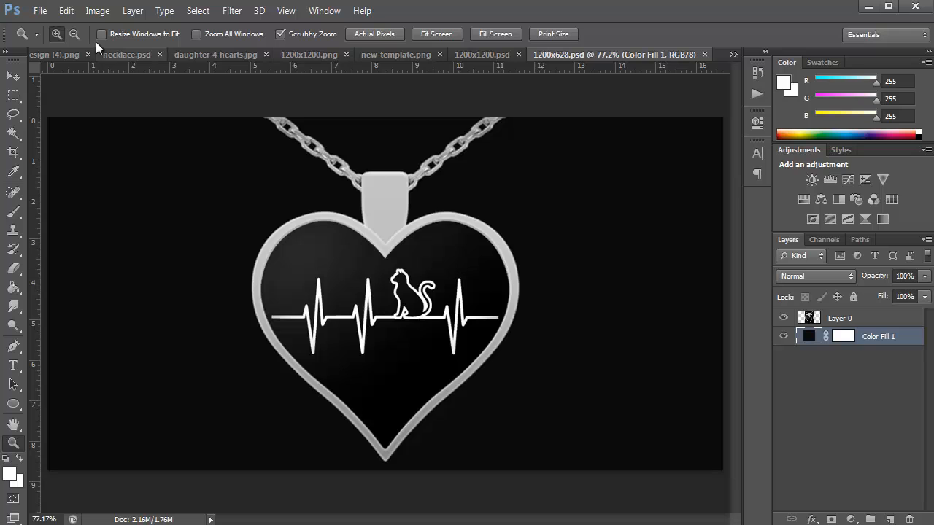
Export the image for web as a PNG-24 named 1200x628 in the "heart beat cat -necklace" folder
click(40, 11)
click(104, 206)
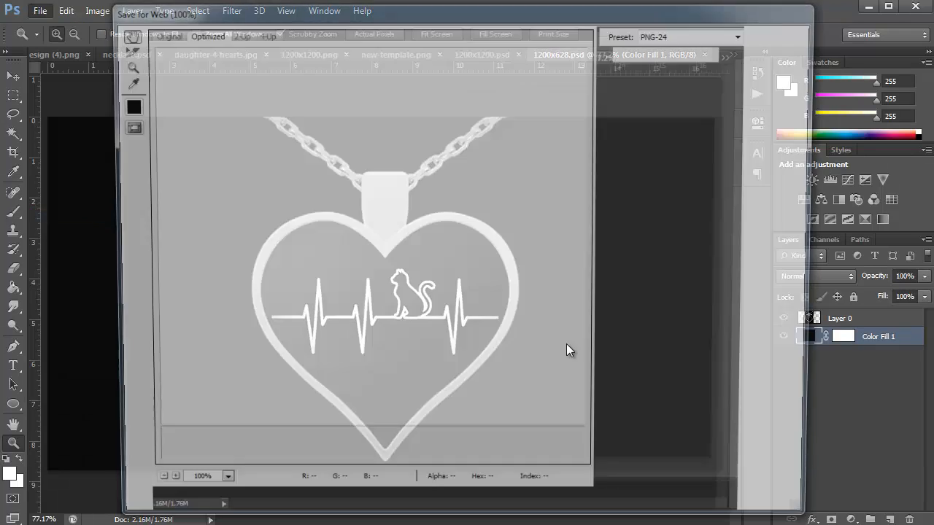
click(553, 513)
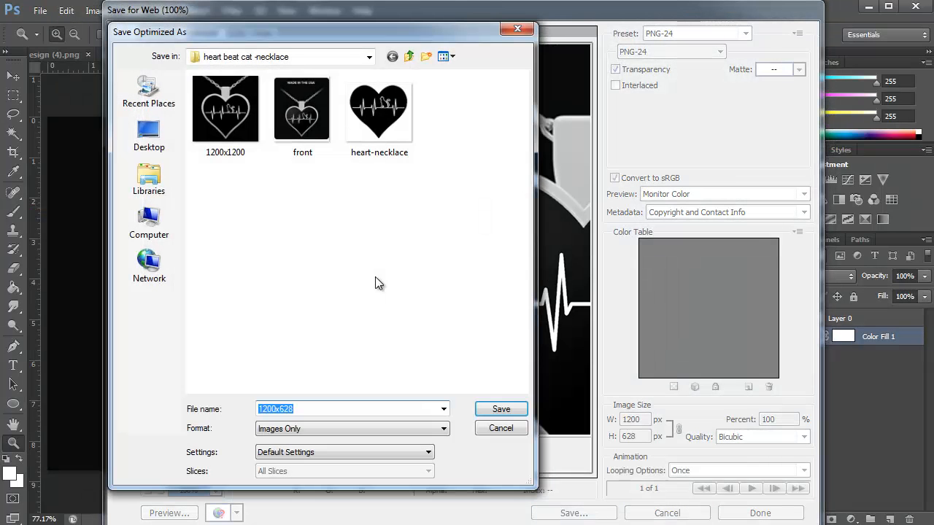
key(Return)
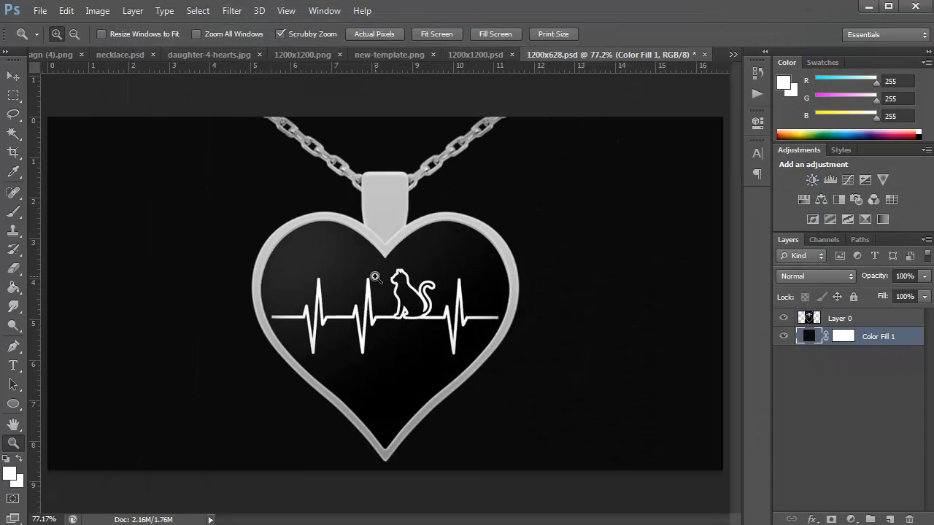
Switch to the browser and go from Facebook Power Editor to the ad account's Pixels page
click(867, 7)
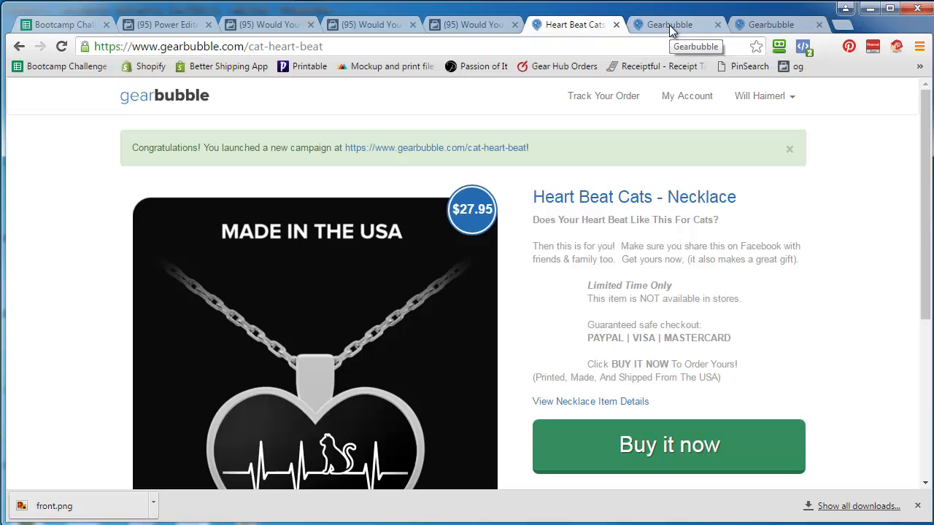
click(157, 23)
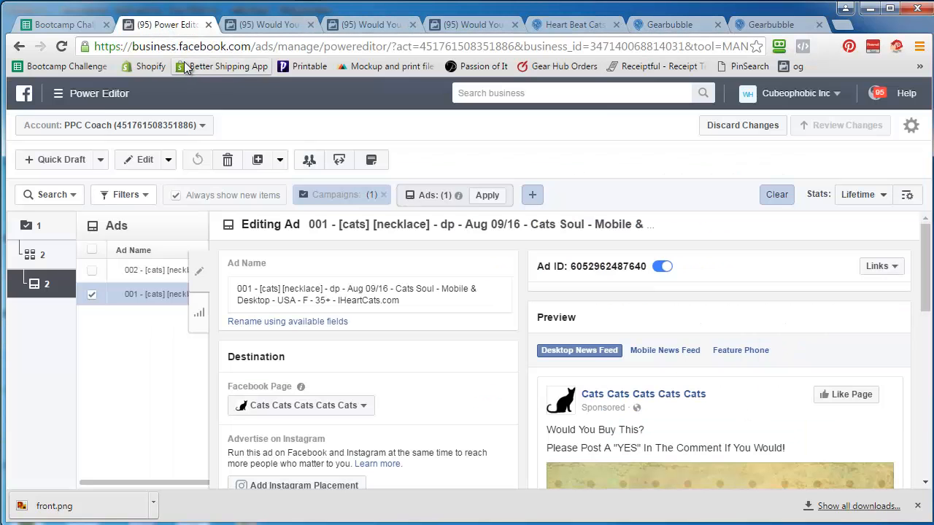
click(63, 99)
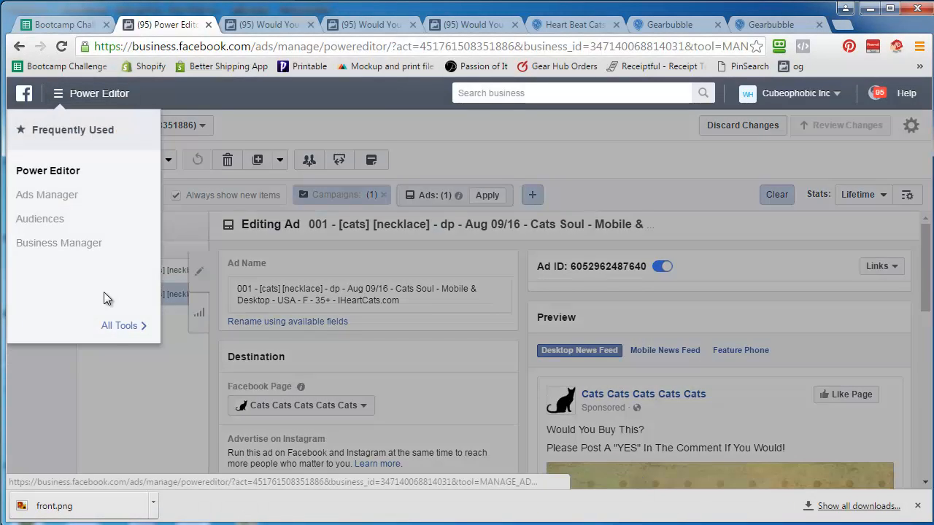
mouse_move(112, 326)
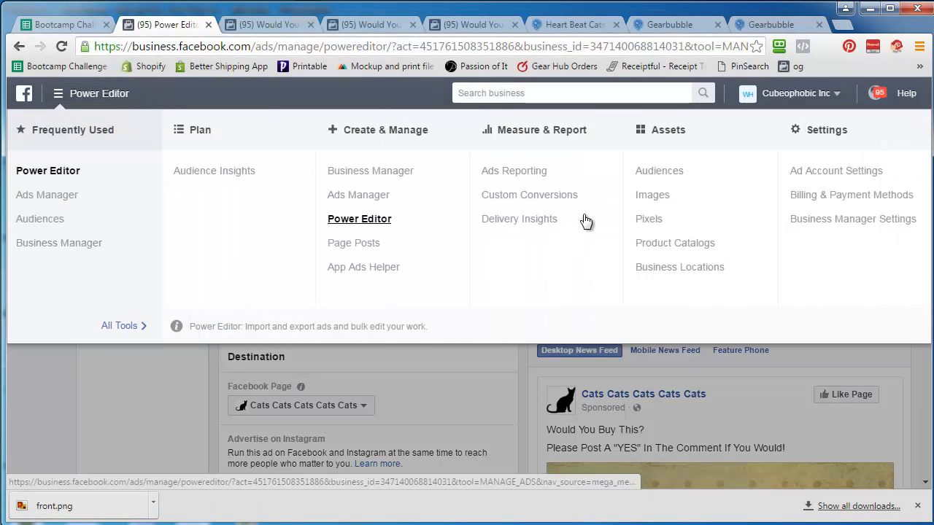
click(648, 219)
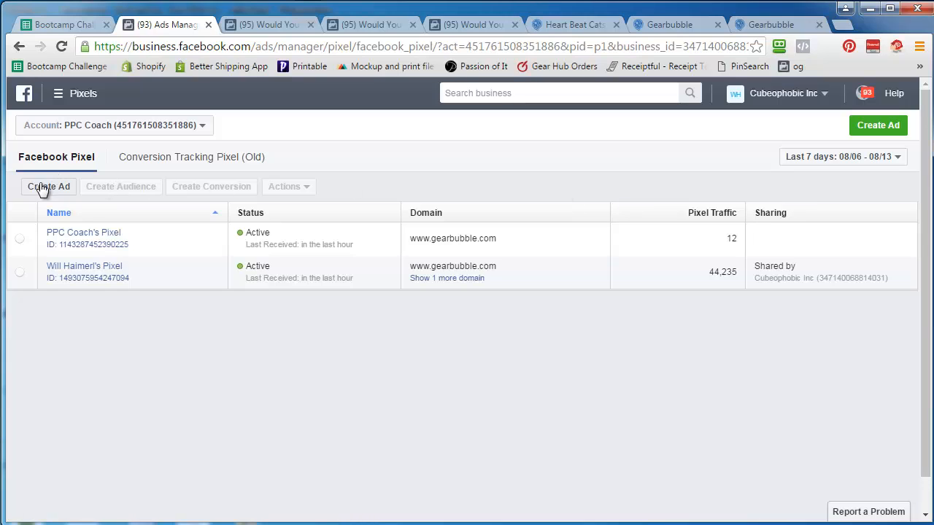
click(103, 251)
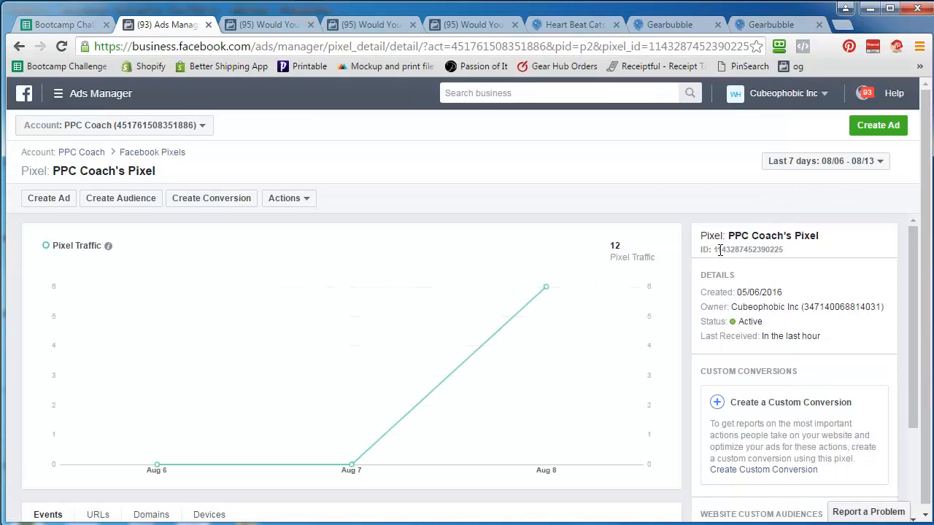
drag(715, 250, 784, 251)
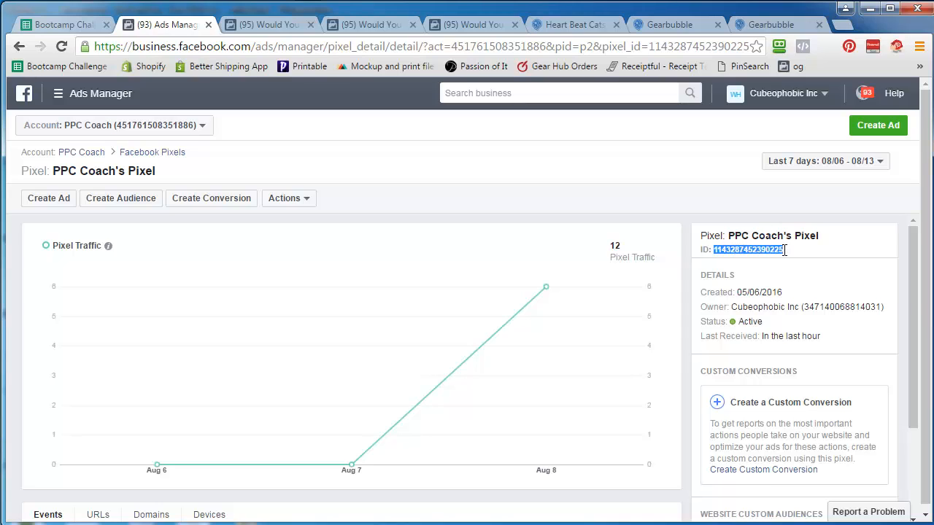
right_click(753, 250)
click(767, 262)
Open the Tracking Pixels settings of the Heart Beat Cats - Necklace campaign in Gearbubble and expand the Facebook pixel fields
click(584, 24)
click(676, 32)
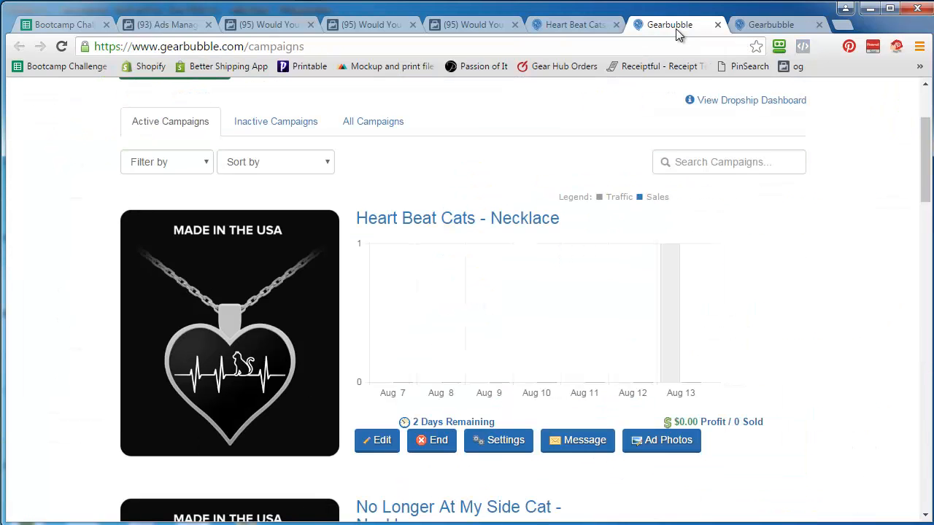
click(504, 443)
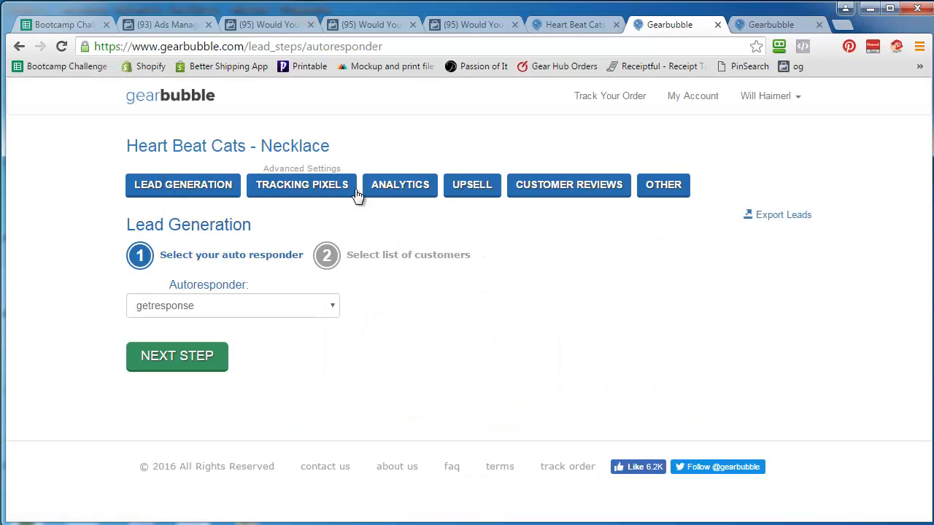
click(301, 189)
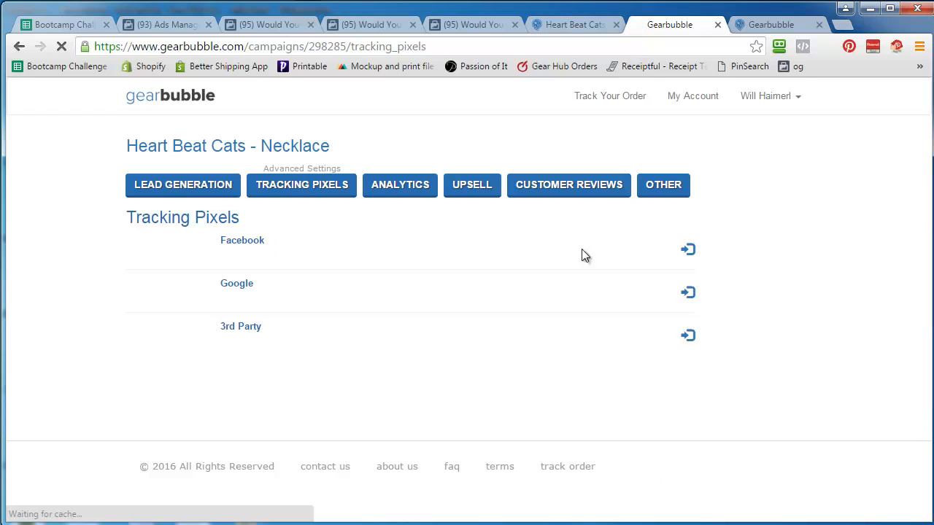
click(686, 252)
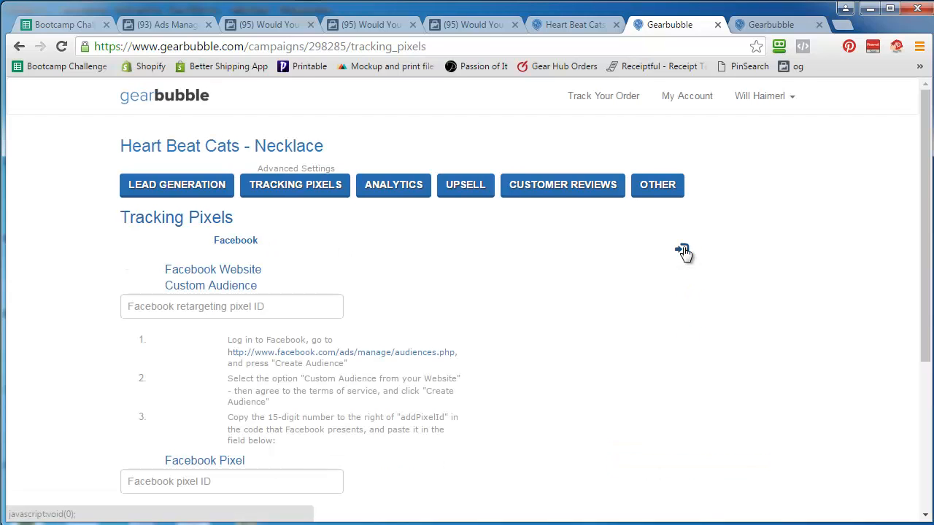
Paste the copied pixel ID into the Facebook Website Custom Audience and Facebook Pixel fields and update the tracking pixels
click(212, 306)
right_click(213, 306)
click(259, 394)
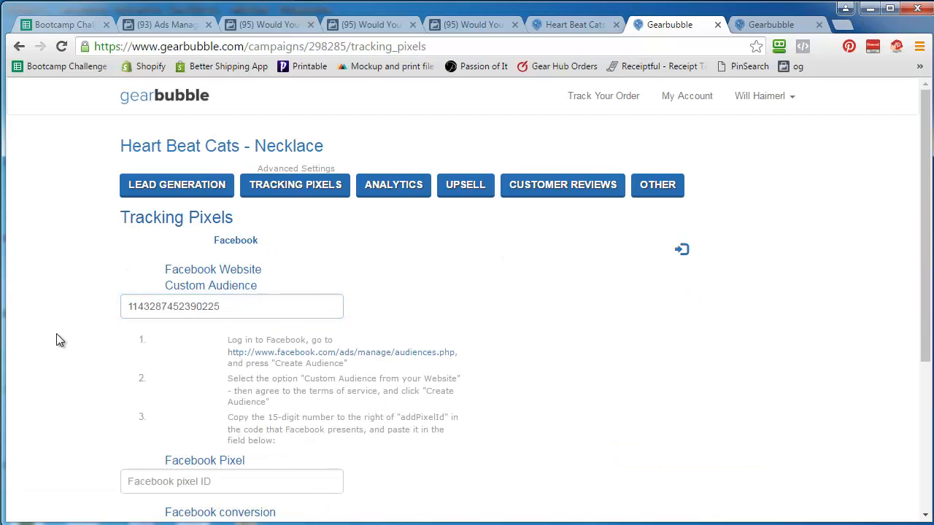
scroll(71, 343, down, 2)
scroll(72, 343, down, 1)
click(162, 257)
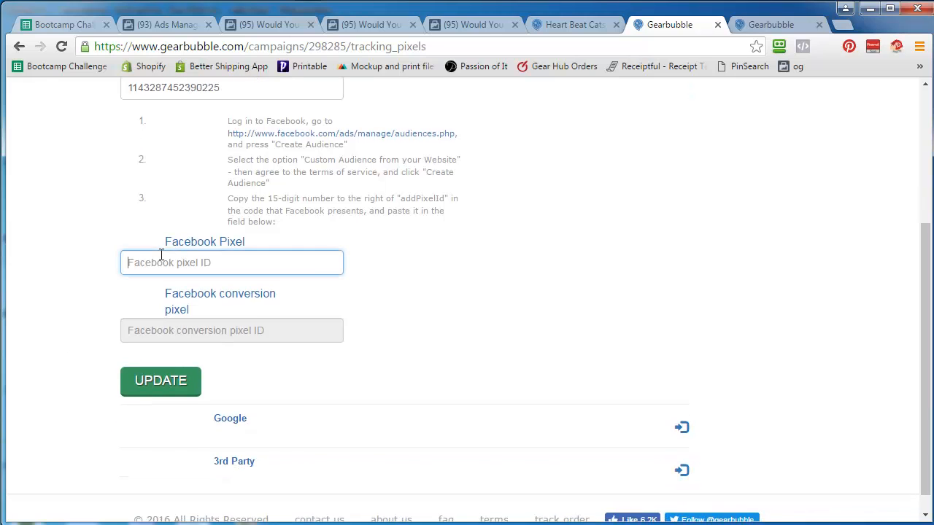
right_click(124, 255)
click(212, 341)
scroll(69, 275, up, 2)
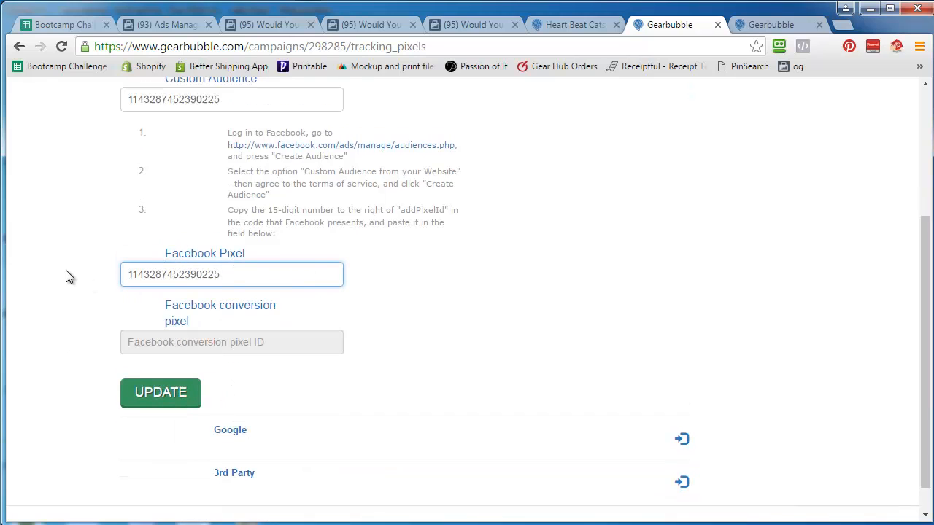
scroll(69, 276, down, 2)
click(148, 383)
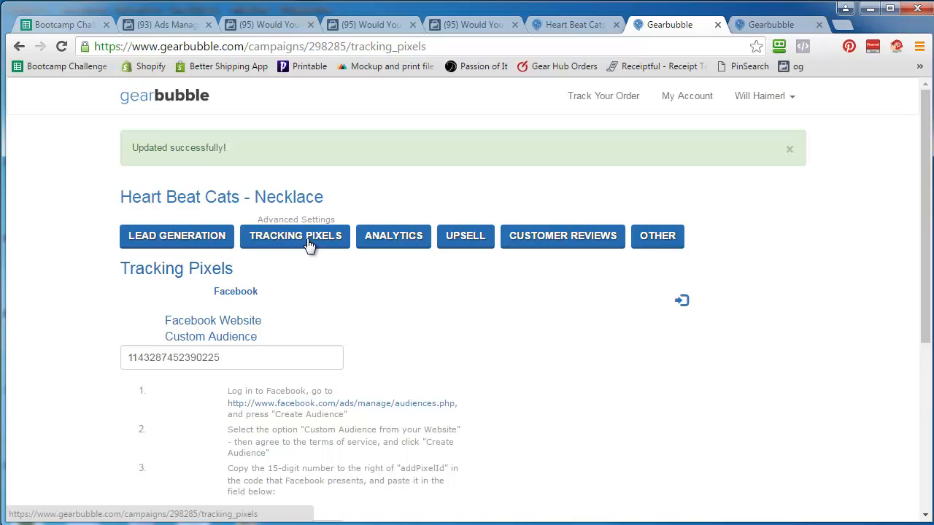
Go to the campaign's Lead Generation settings, then check the GetResponse connection under the account's Leads settings in a new browser tab
click(179, 237)
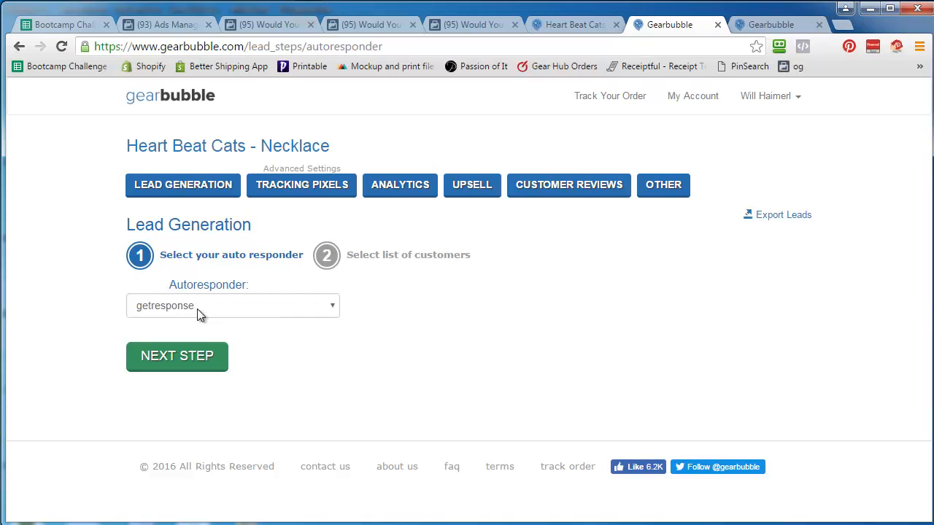
right_click(682, 100)
click(689, 107)
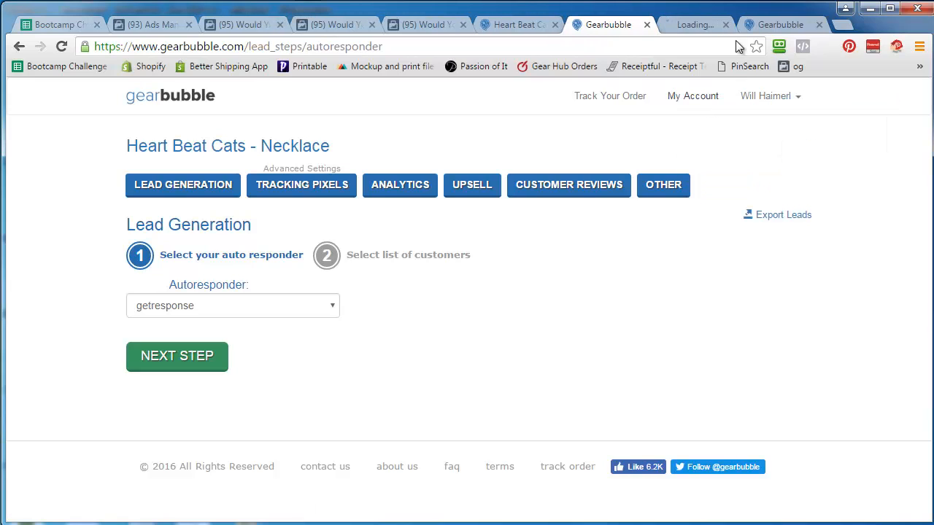
click(697, 22)
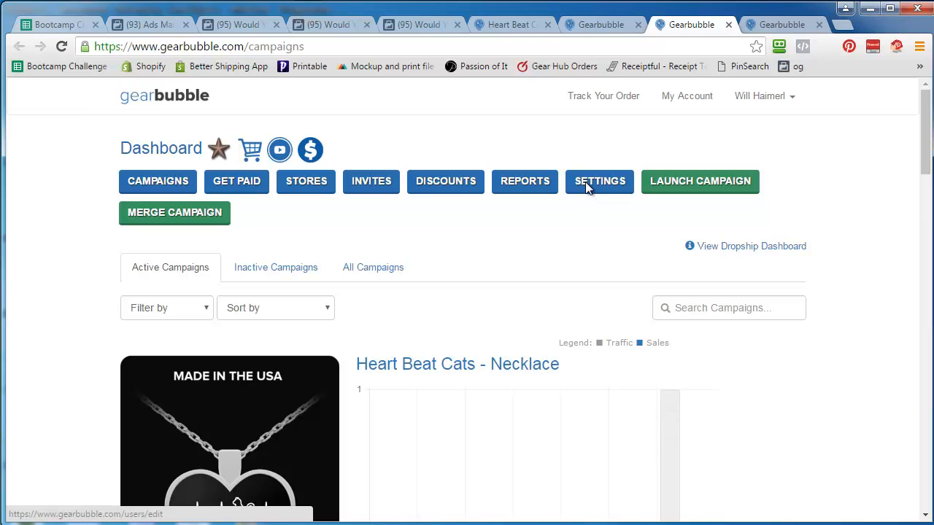
click(586, 183)
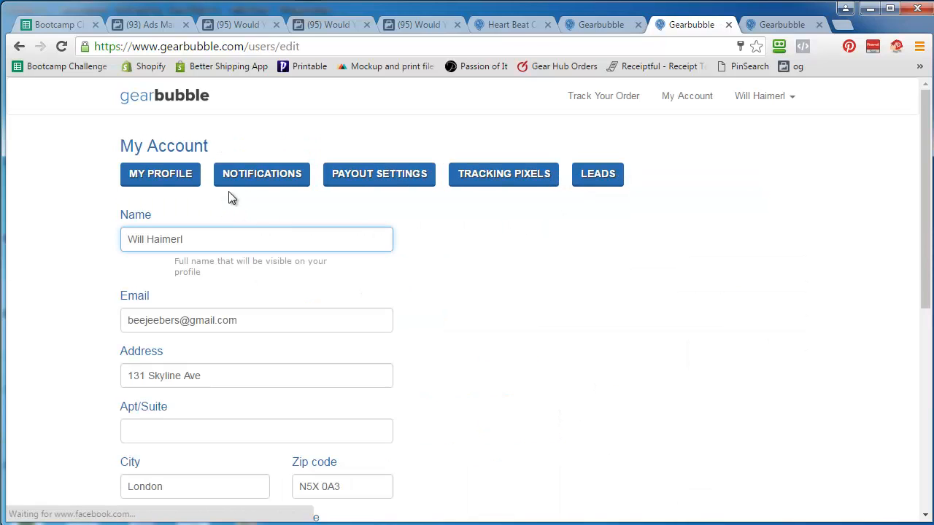
click(589, 178)
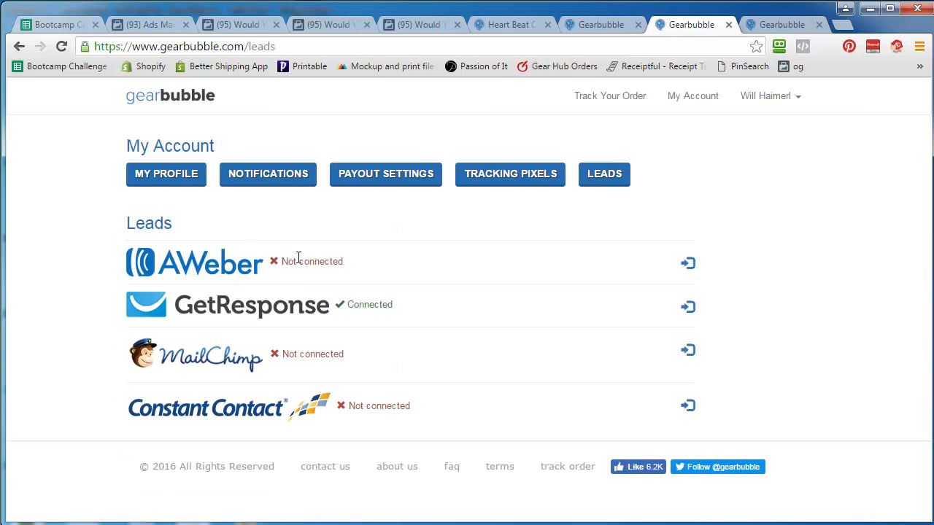
click(688, 308)
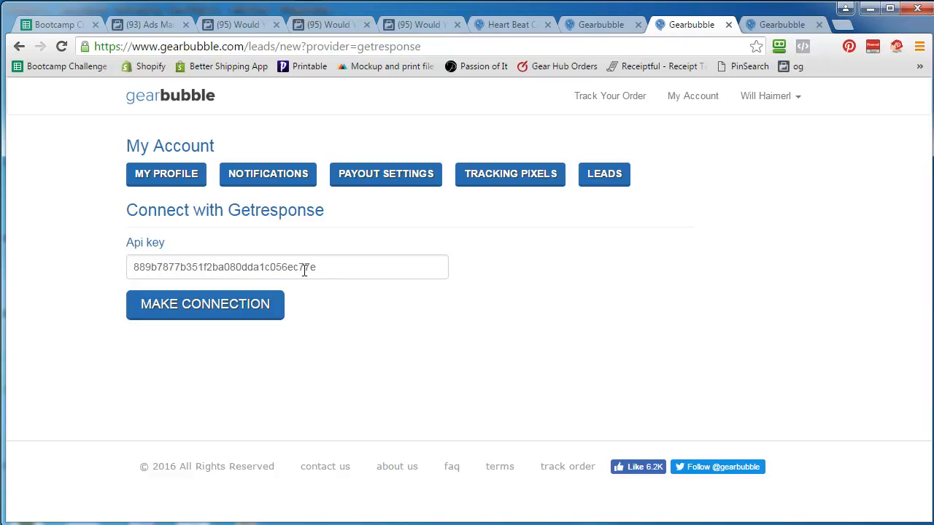
Return to the campaign's Lead Generation setup, choose getresponse with the cats_are_great autoresponder list, and save the list
click(595, 25)
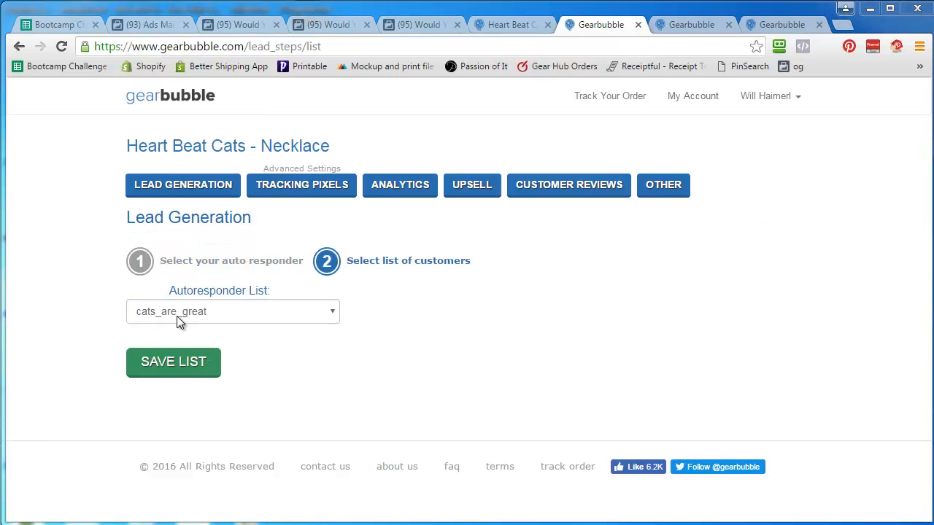
click(175, 365)
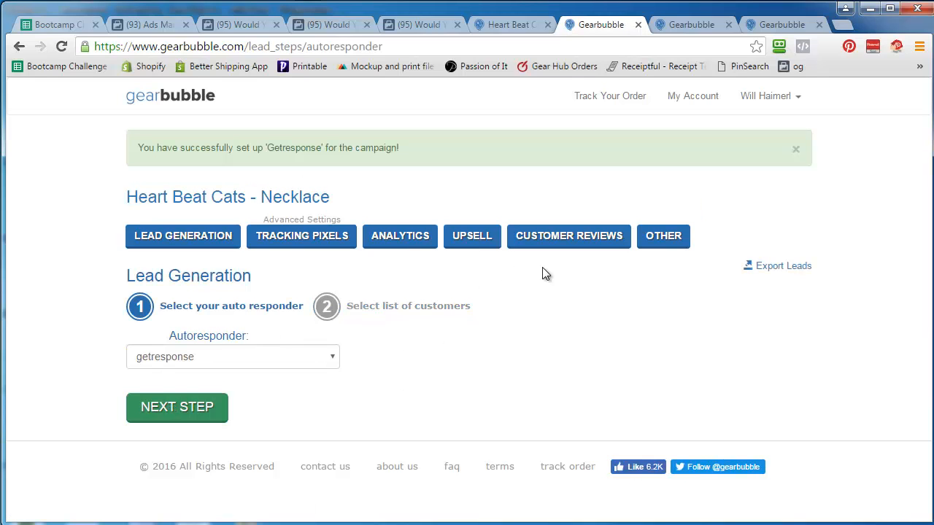
Switch on the campaign's upsell option and look through the campaigns and discount setting available for an upsell
click(468, 238)
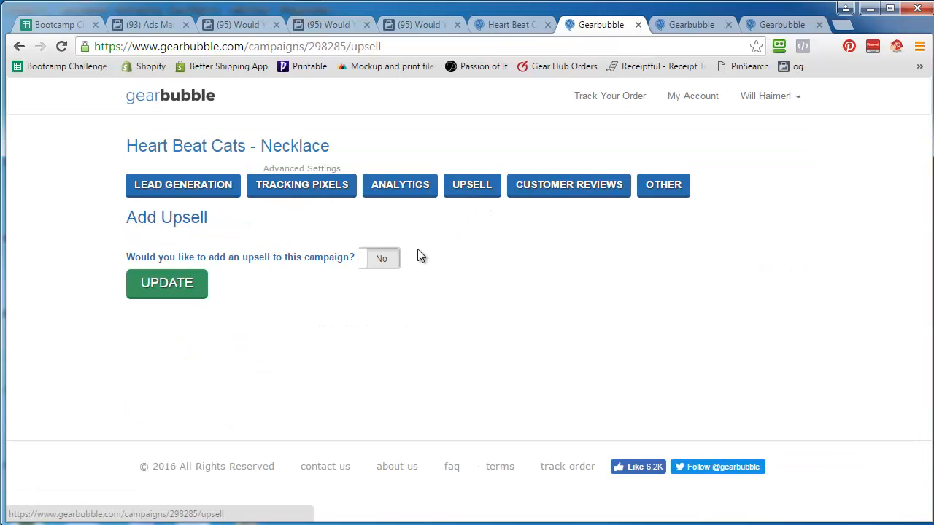
click(383, 261)
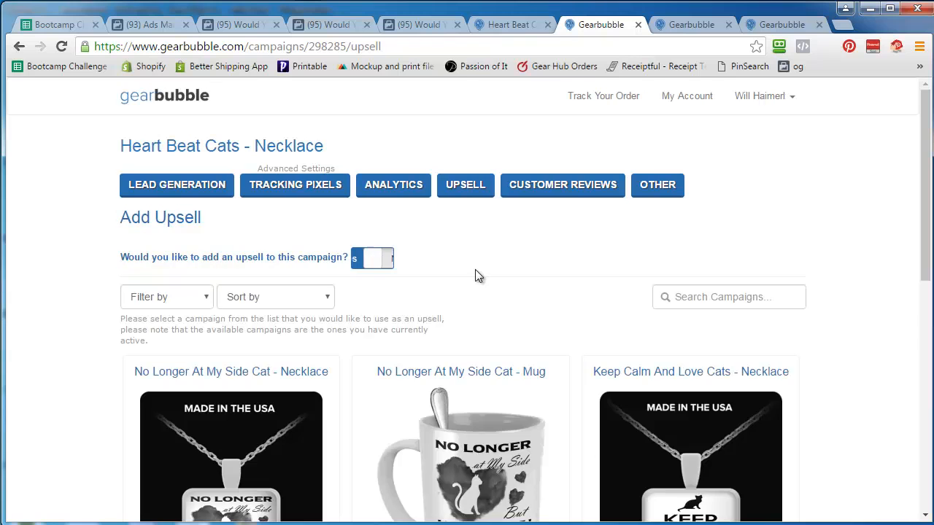
scroll(85, 370, down, 3)
scroll(85, 367, down, 4)
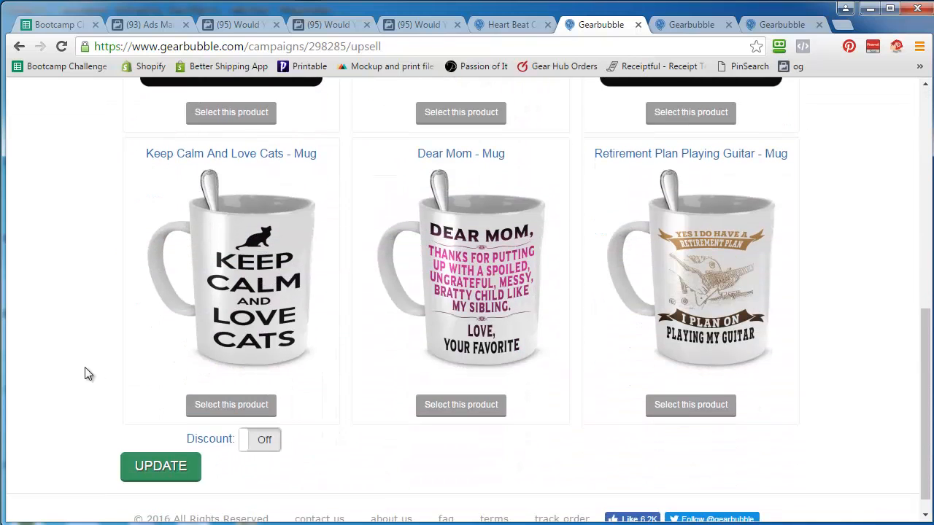
scroll(85, 368, down, 1)
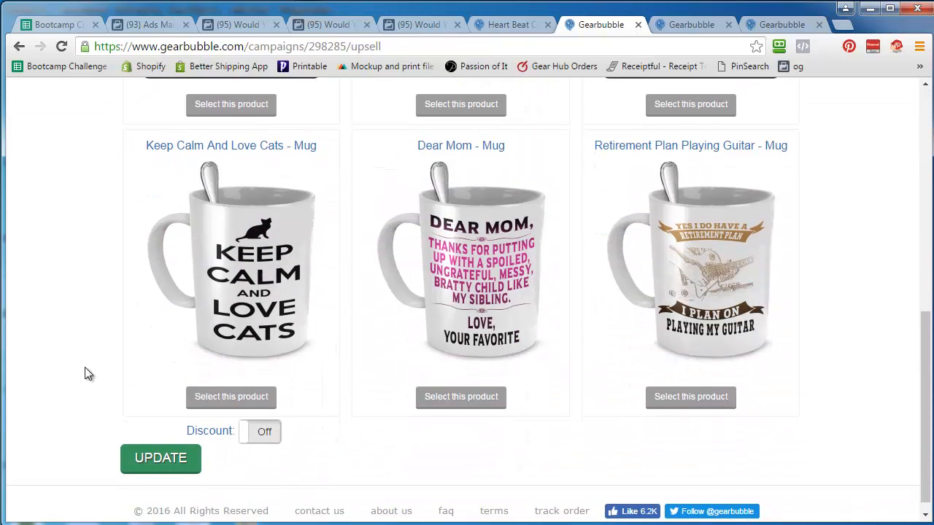
scroll(85, 368, up, 6)
scroll(85, 367, down, 6)
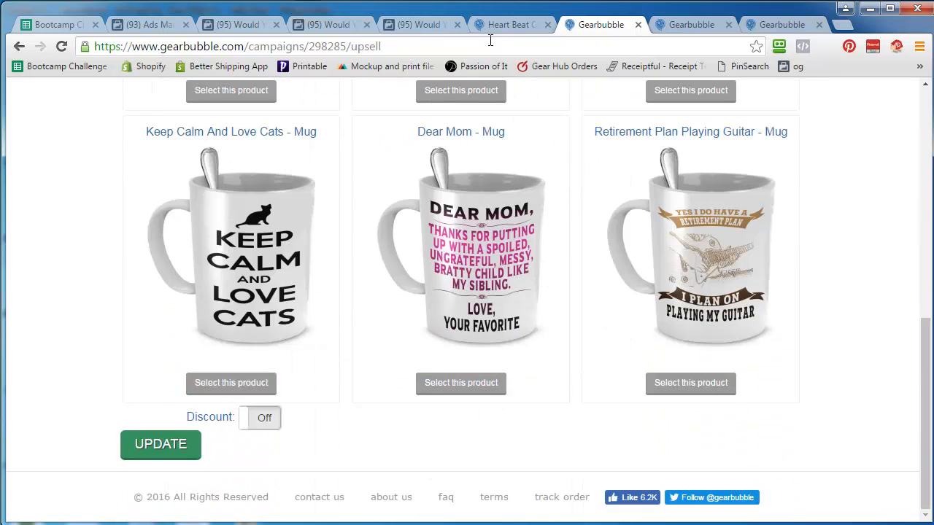
scroll(345, 223, up, 4)
scroll(344, 225, up, 3)
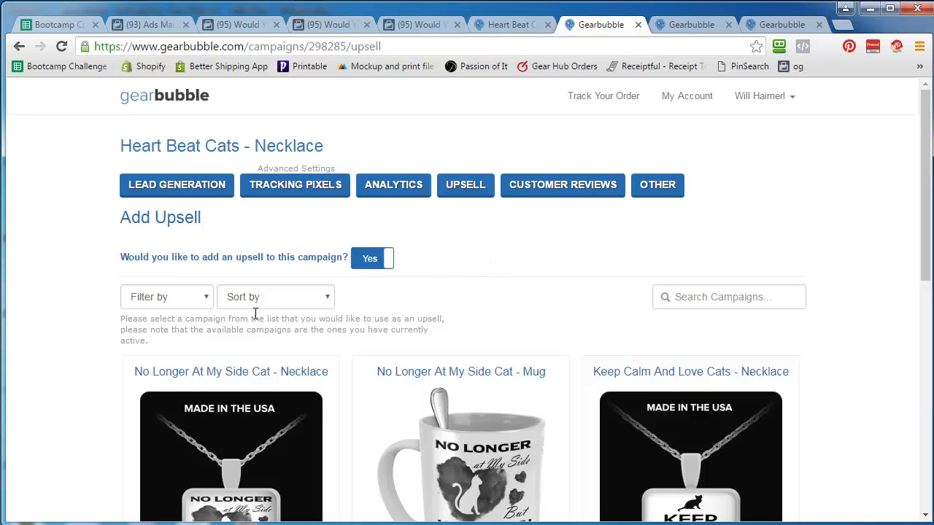
scroll(335, 332, down, 2)
scroll(336, 334, up, 2)
click(682, 27)
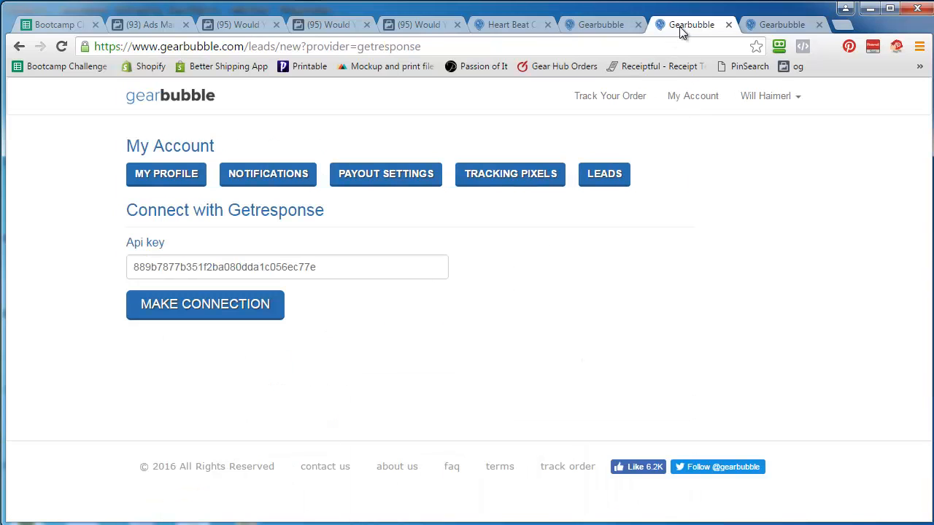
click(589, 27)
click(518, 24)
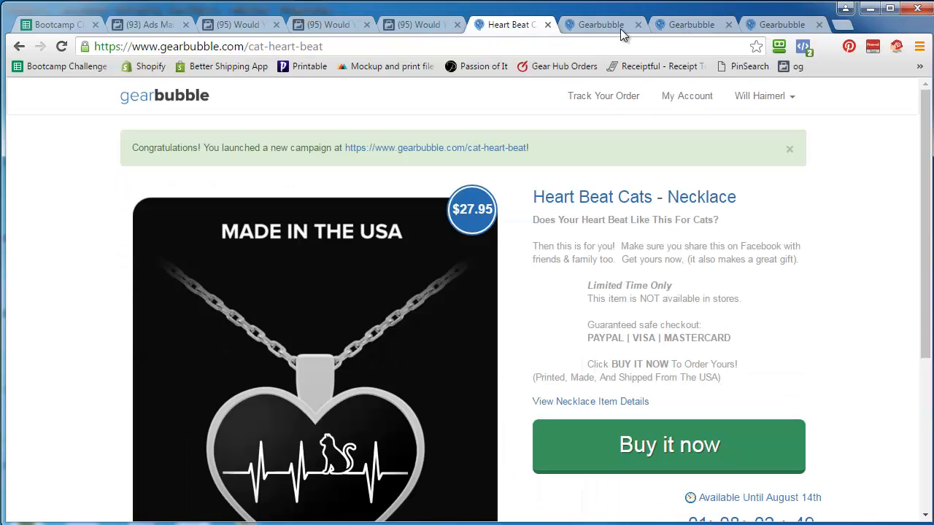
click(604, 25)
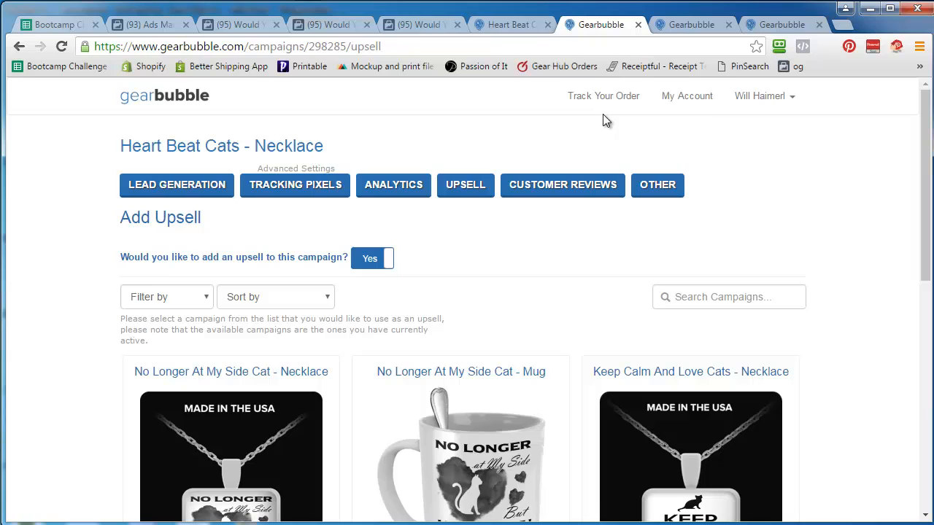
Load the campaigns dashboard, then copy the necklace page's description from "Does Your Heart Beat Like This For Cats?" through "(it also makes a great gift)"
click(671, 97)
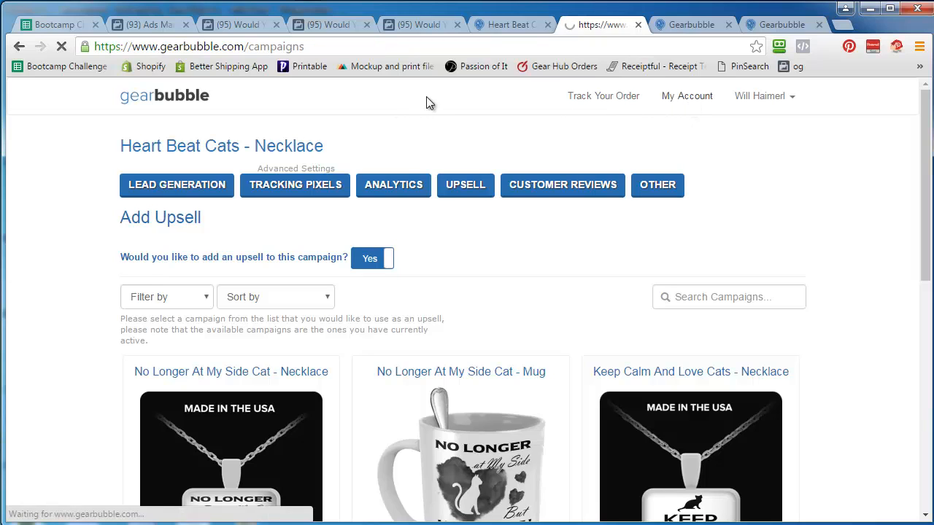
click(489, 25)
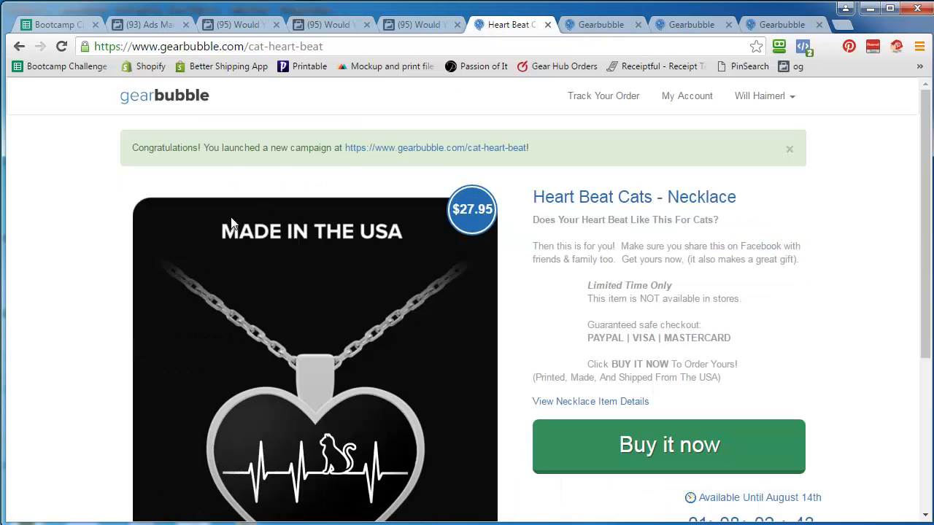
drag(534, 220, 802, 261)
right_click(780, 264)
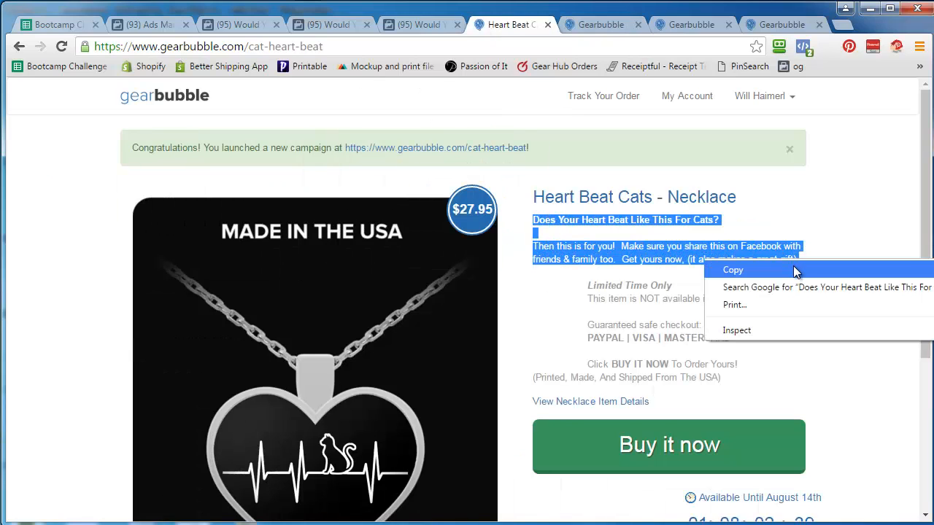
click(793, 265)
Return to the campaigns dashboard and start a new campaign with Coffee Mug as the product
click(660, 32)
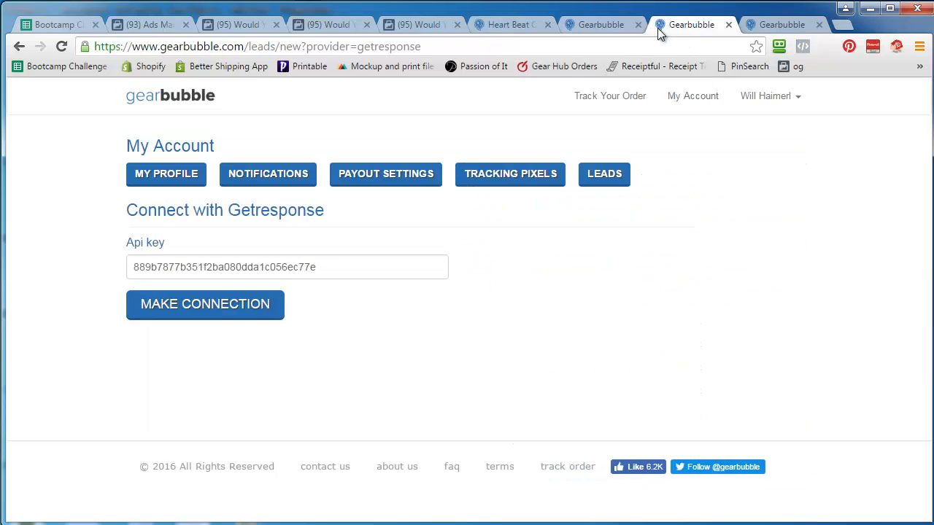
click(594, 27)
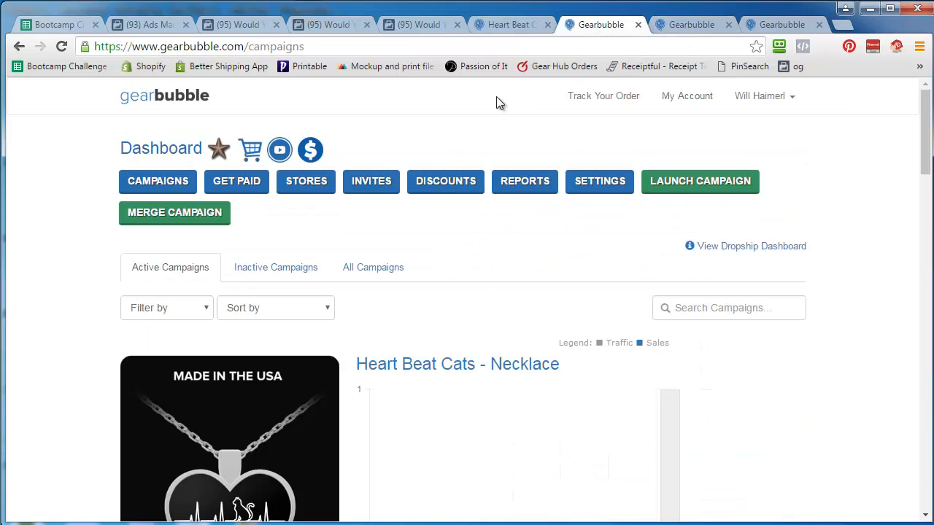
click(695, 178)
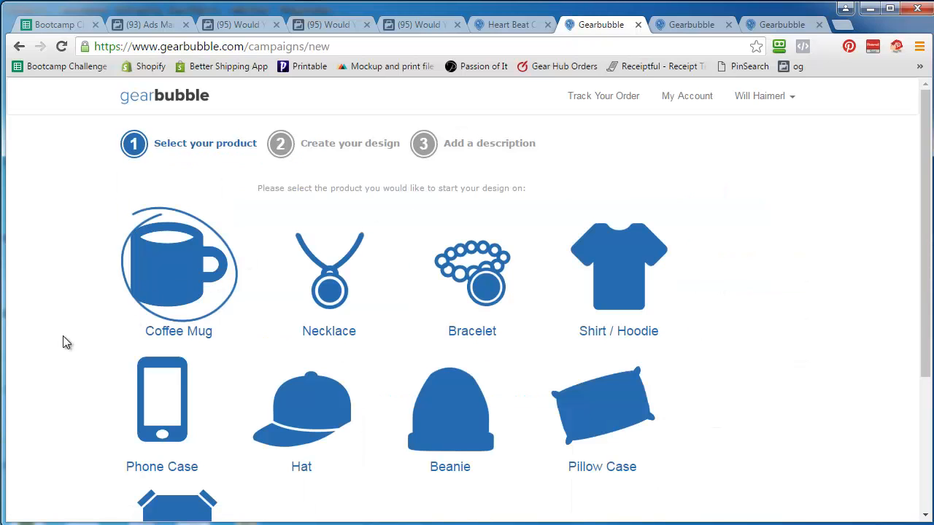
scroll(63, 342, down, 2)
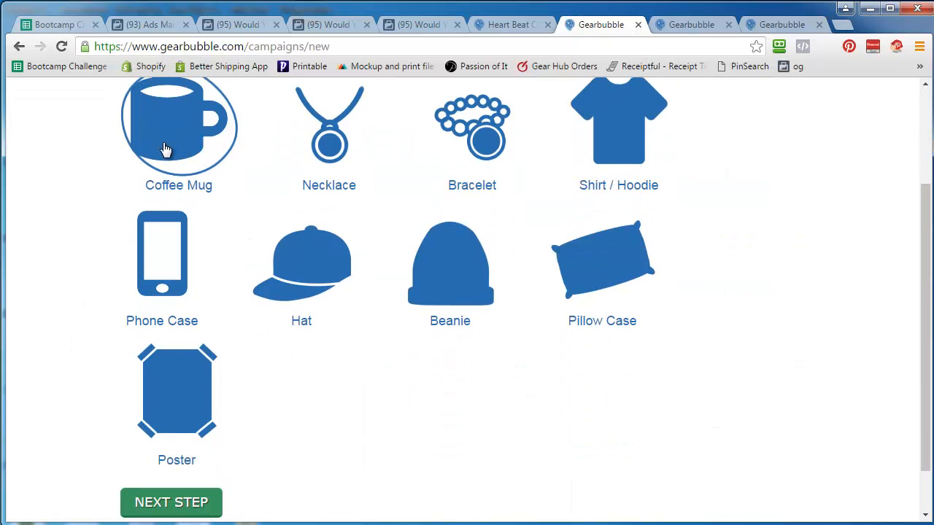
click(186, 505)
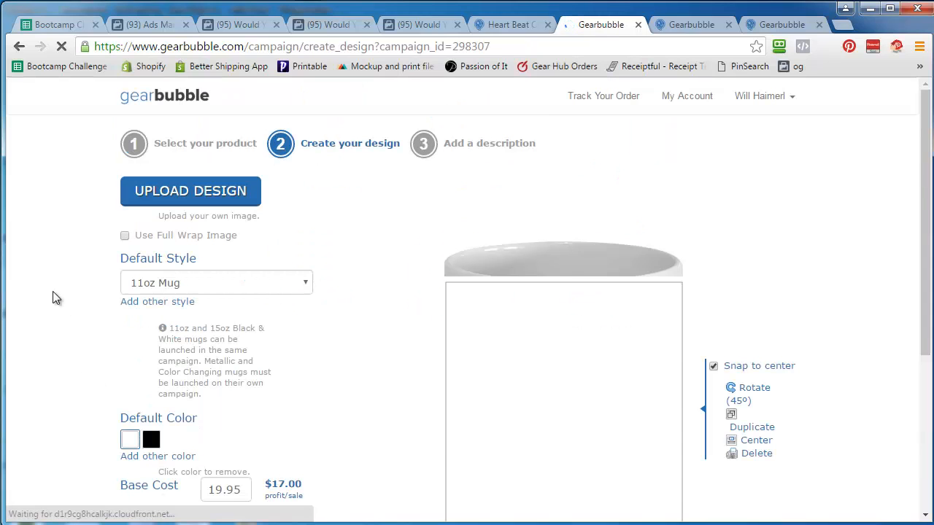
Upload the heart-necklace image as the mug design and enlarge it to fill the width of the print area
click(206, 200)
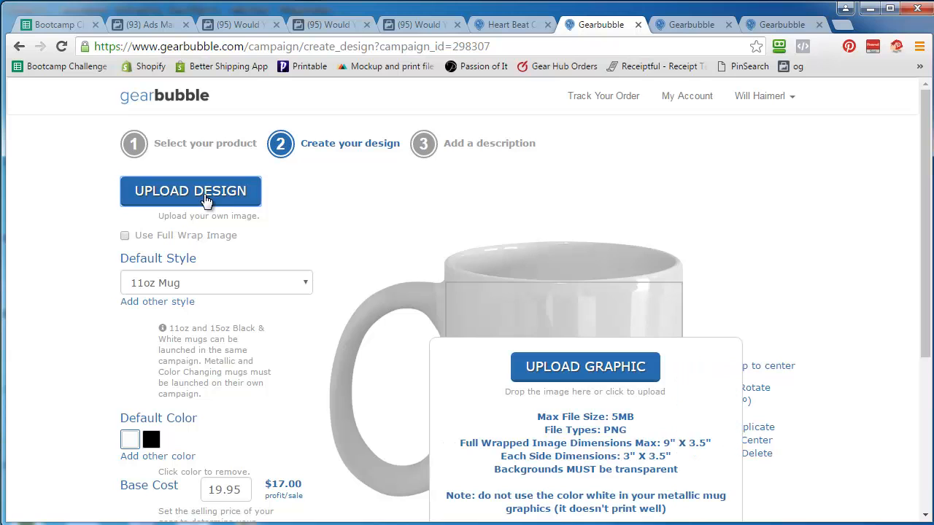
click(563, 373)
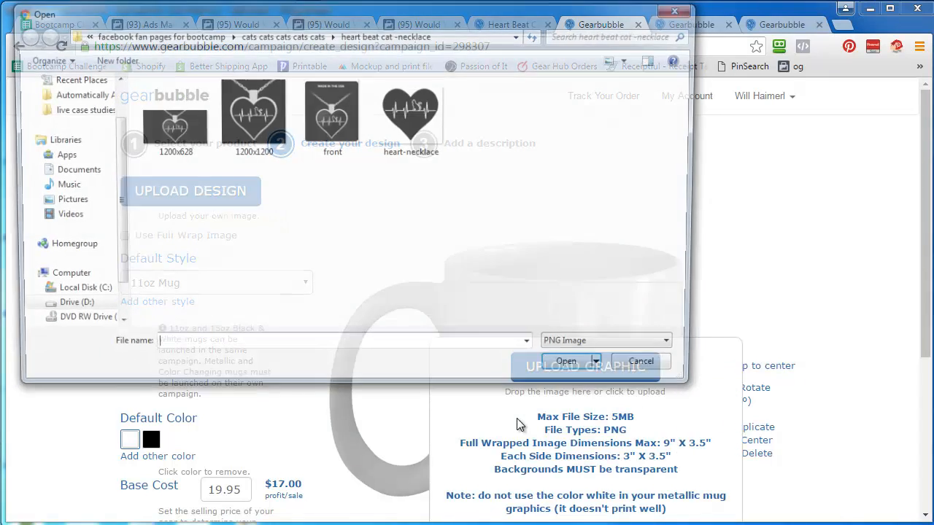
double_click(405, 128)
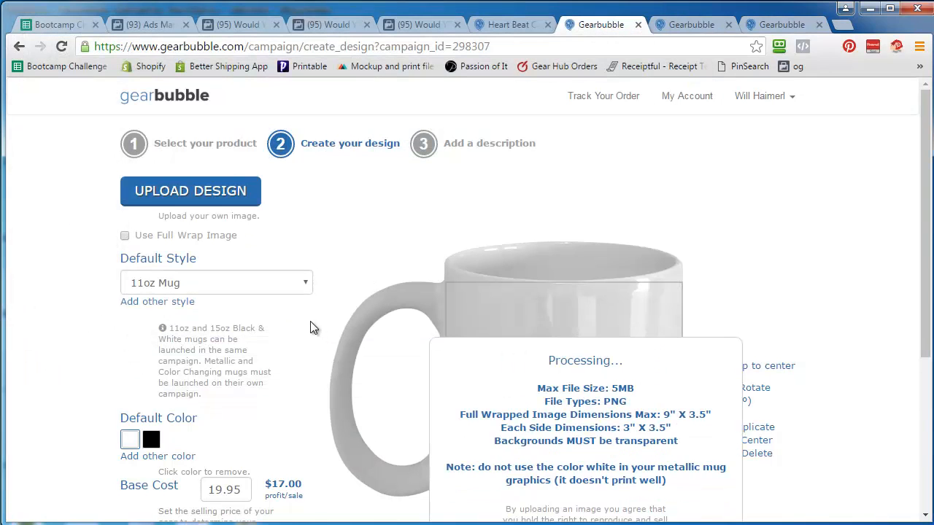
scroll(781, 369, down, 2)
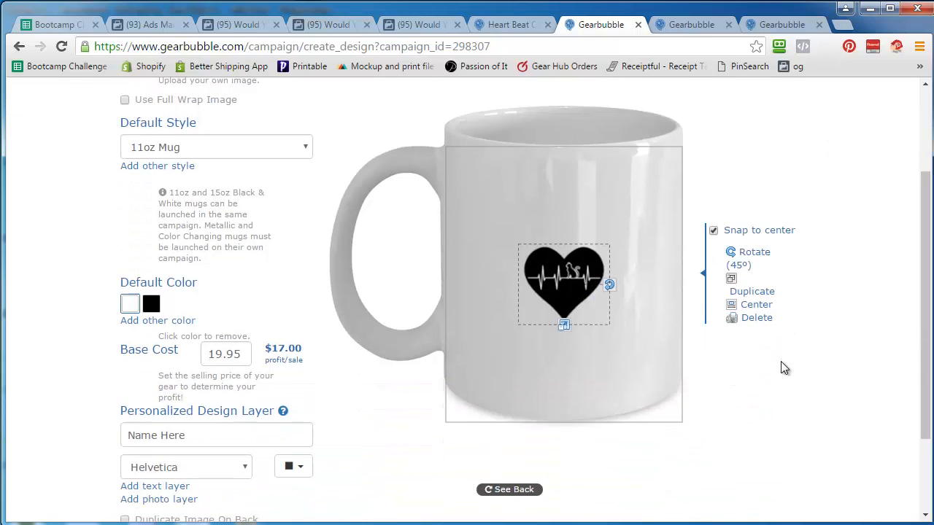
drag(564, 314, 570, 389)
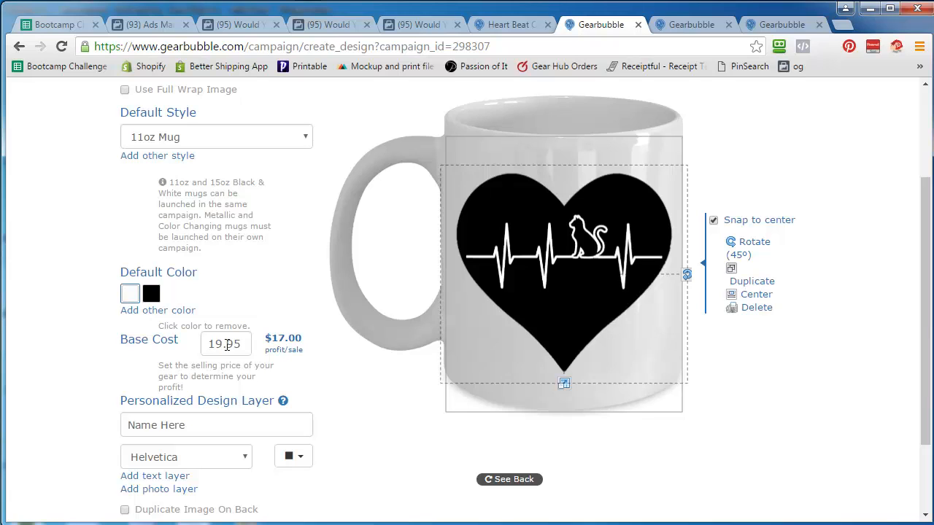
scroll(94, 346, down, 3)
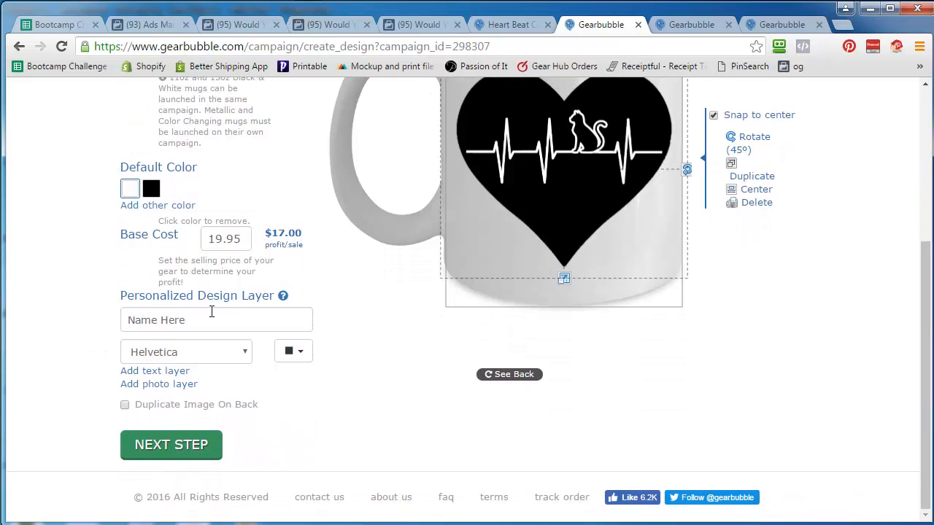
Duplicate the heart design on the back of the mug and continue to the campaign's description stage
scroll(244, 323, up, 2)
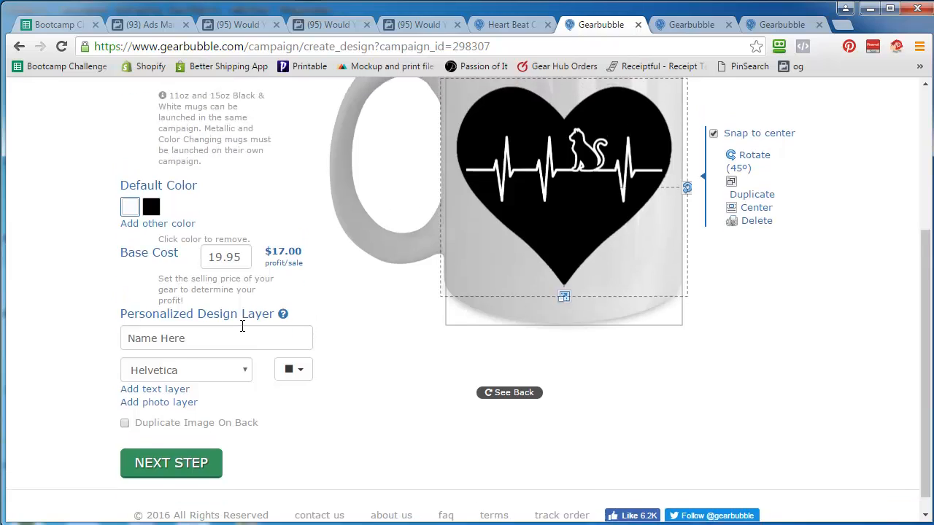
scroll(123, 394, down, 2)
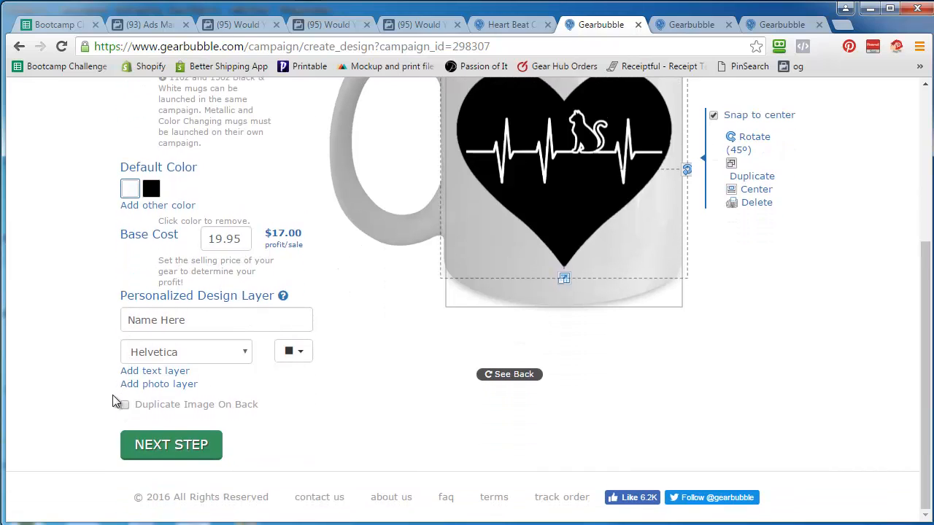
click(125, 406)
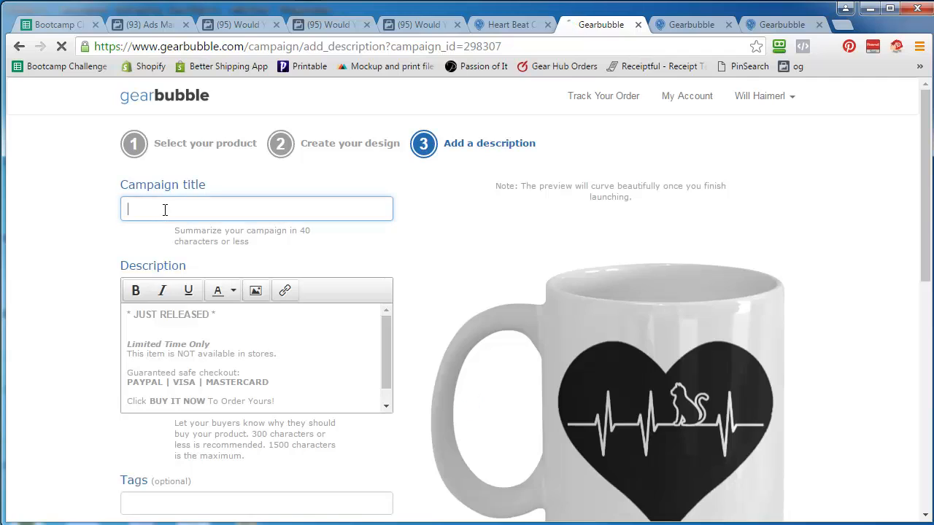
Title the campaign "Heart Beat Cats - Mug" and replace the description's "* JUST RELEASED *" line with the copied necklace text, followed by a line break
text(Heart )
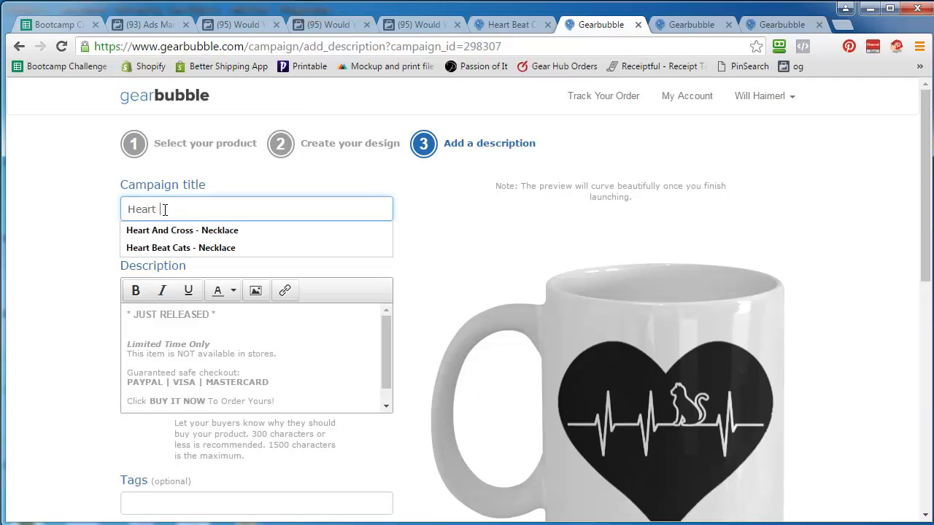
text(Beat Cats)
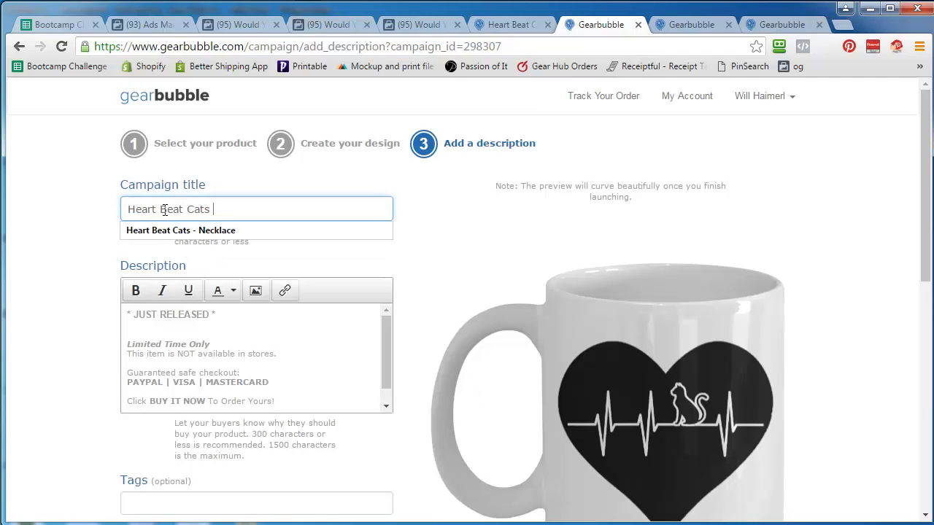
text( - Mug)
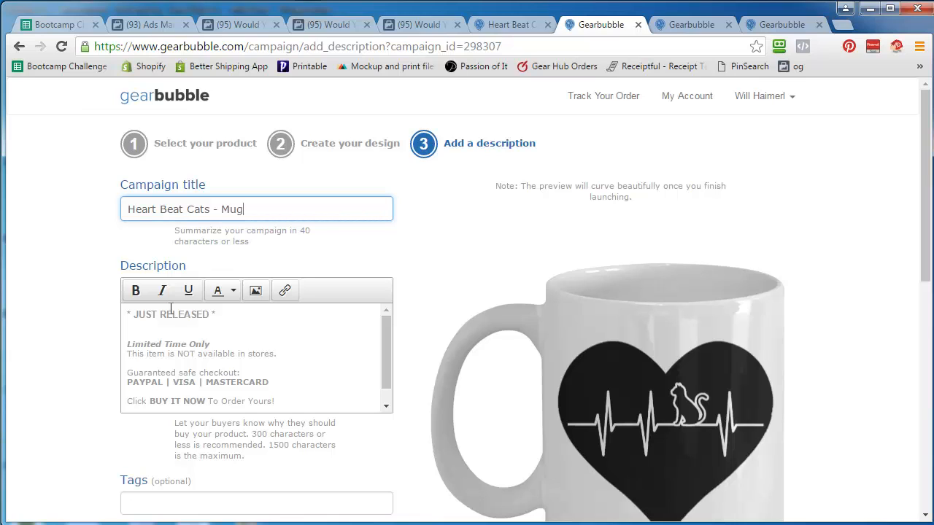
triple_click(175, 314)
right_click(192, 312)
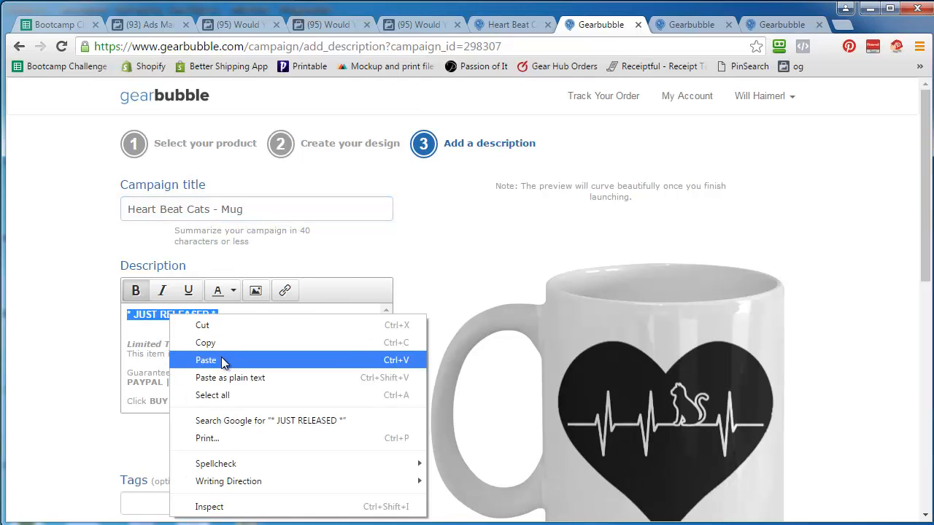
click(212, 357)
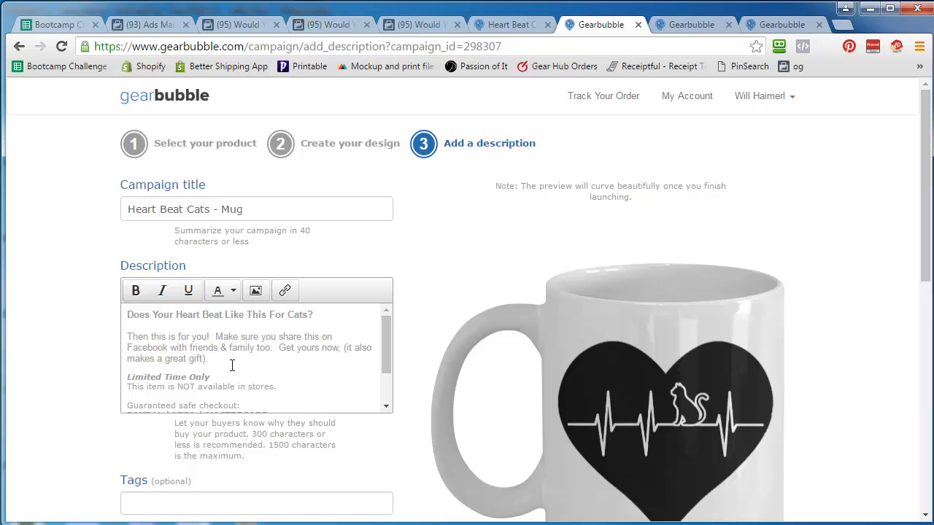
key(Return)
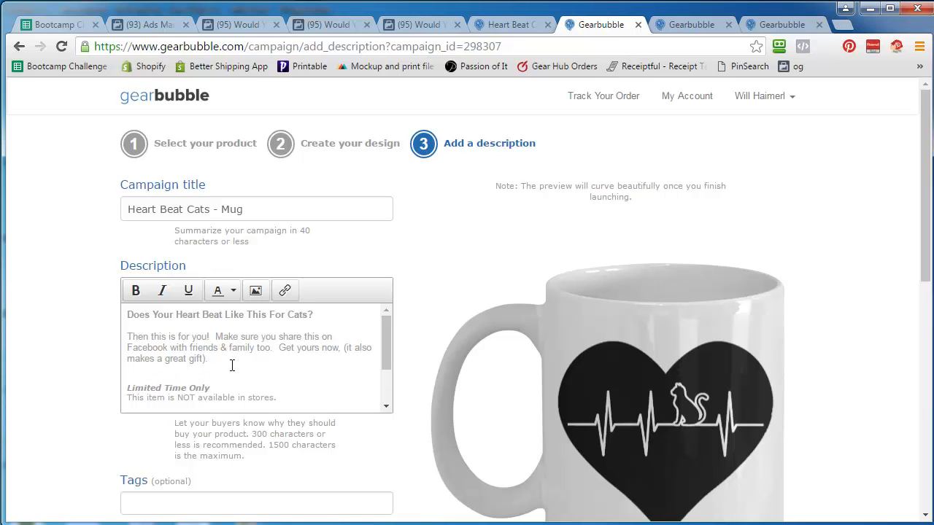
Set the campaign's end time to 10:00PM and its URL to cat-heart-beat-mug
scroll(117, 358, down, 4)
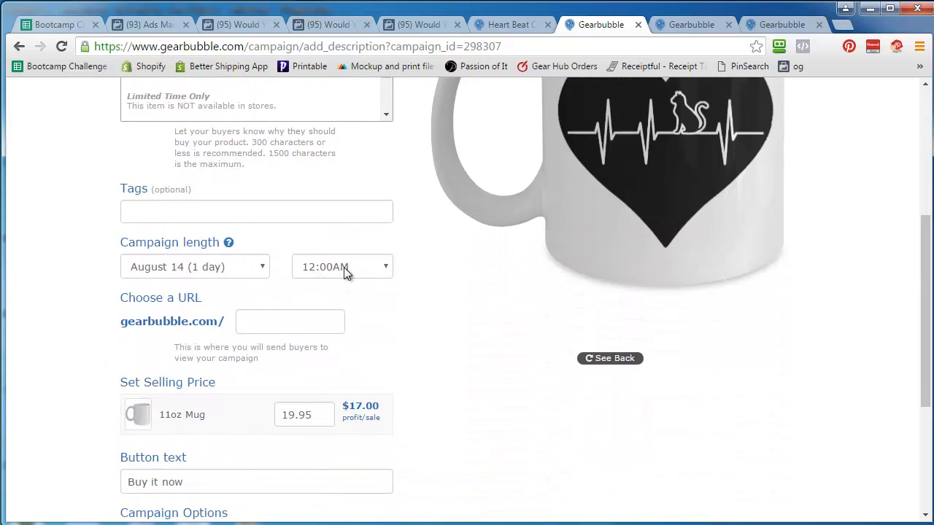
click(344, 266)
scroll(385, 443, down, 2)
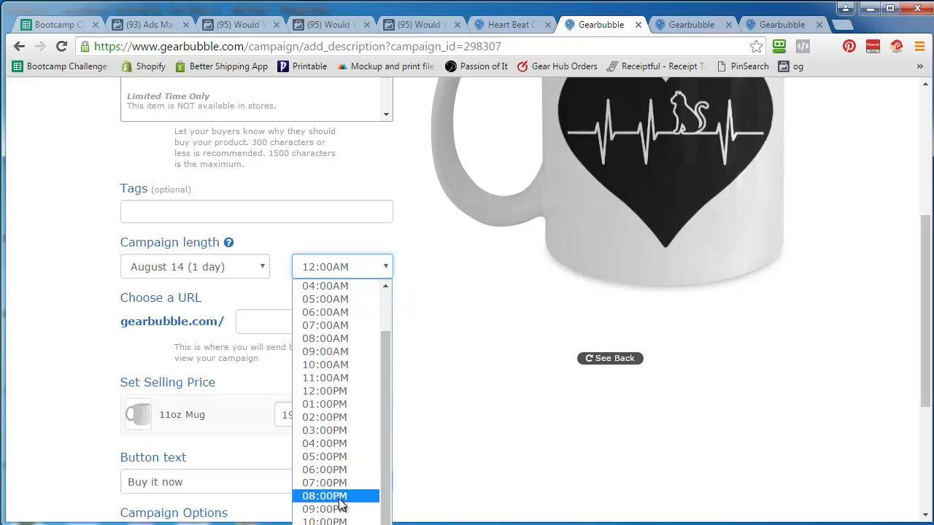
click(324, 520)
click(269, 324)
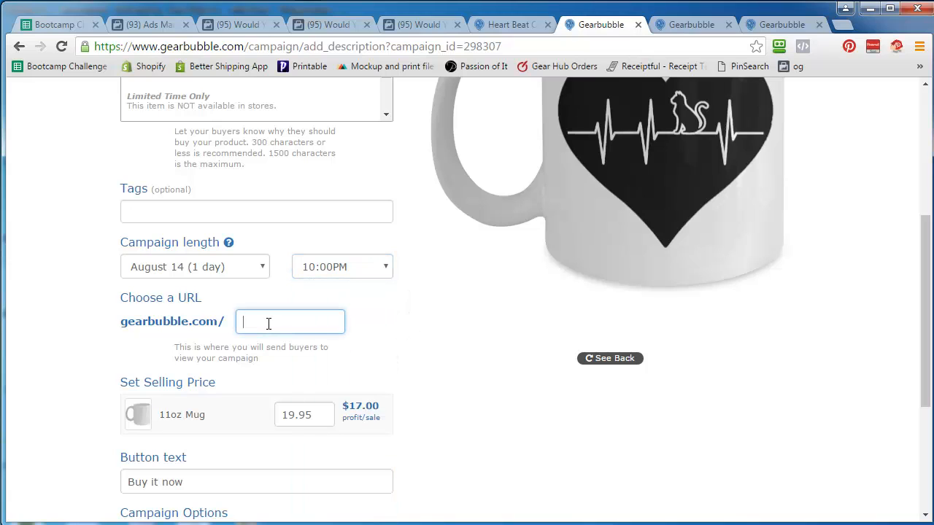
text(cats)
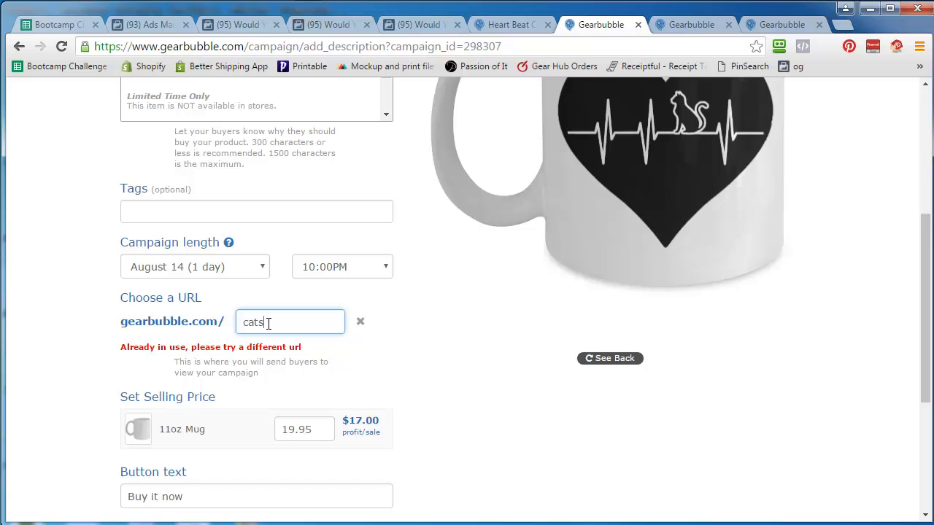
key(BackSpace)
key(Down)
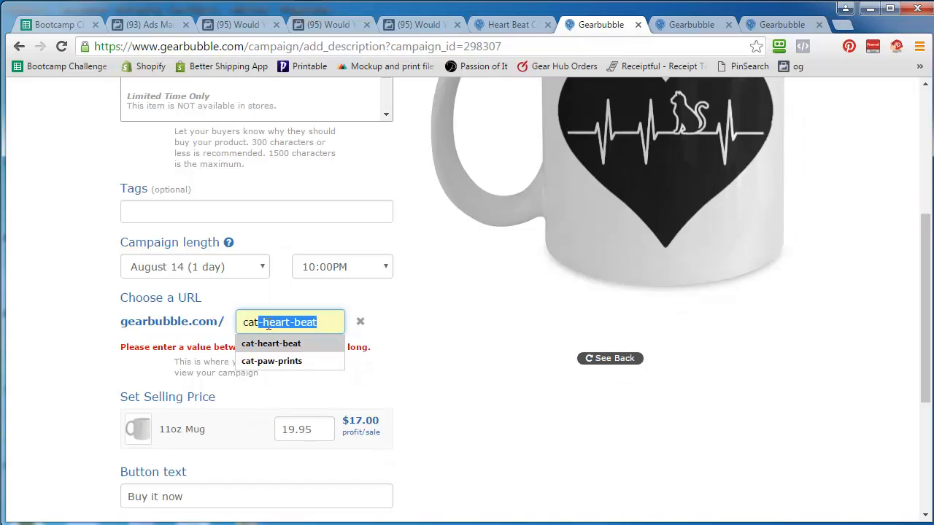
click(325, 317)
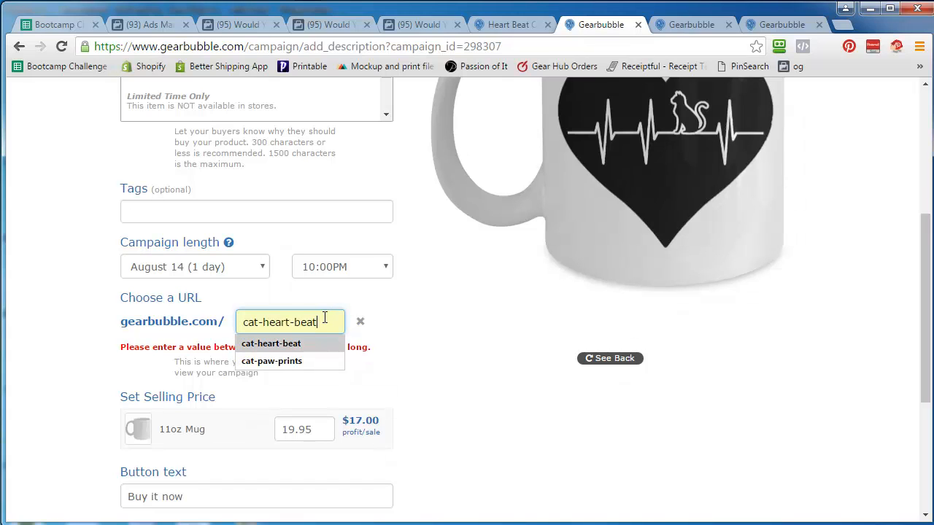
text(-mug)
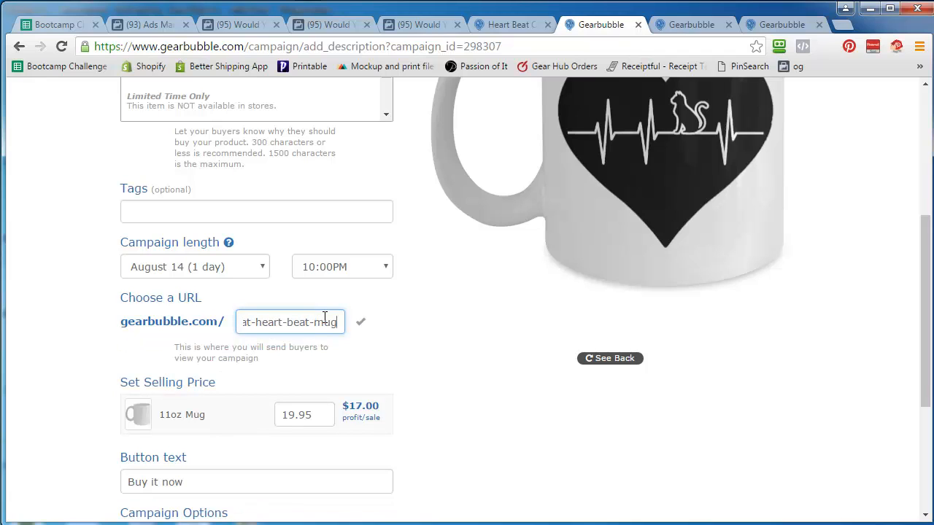
Accept the terms of service, launch the mug campaign and look over its published page
scroll(52, 372, down, 2)
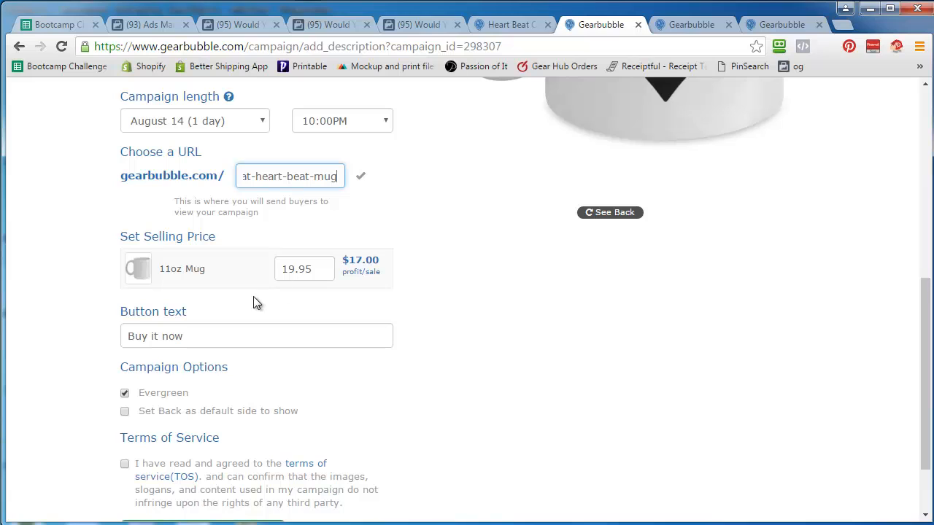
click(124, 465)
scroll(85, 433, down, 2)
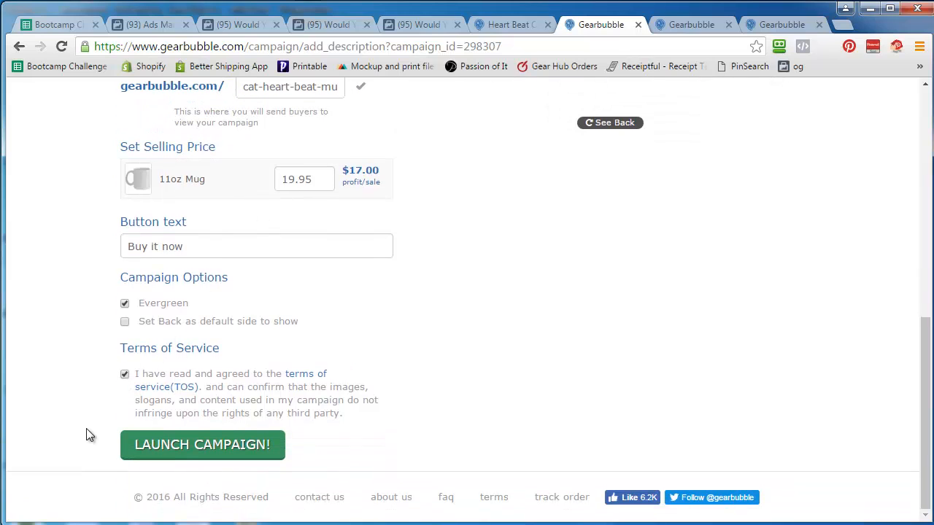
click(197, 451)
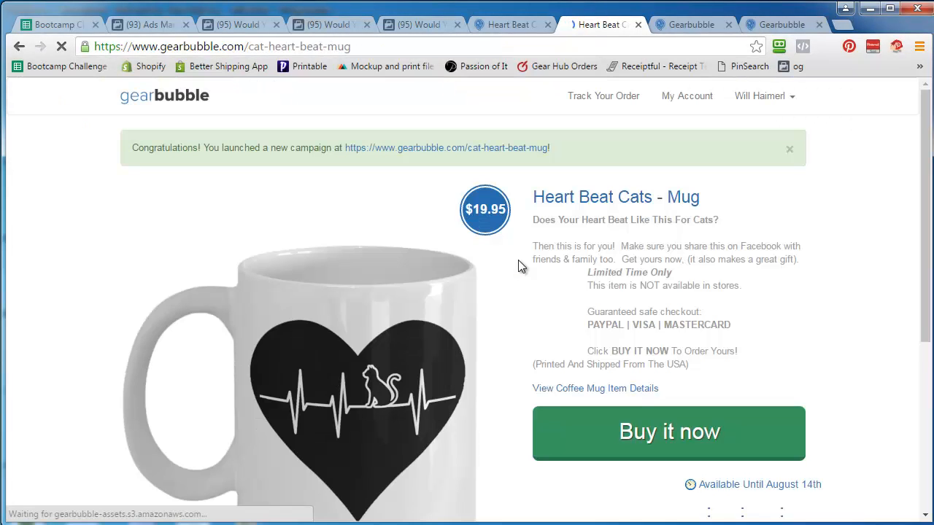
scroll(705, 300, down, 2)
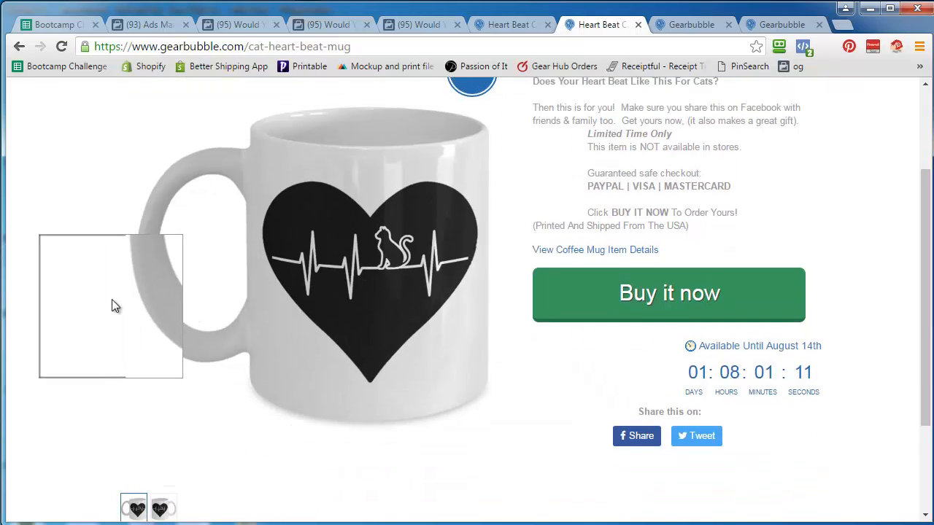
scroll(418, 248, up, 2)
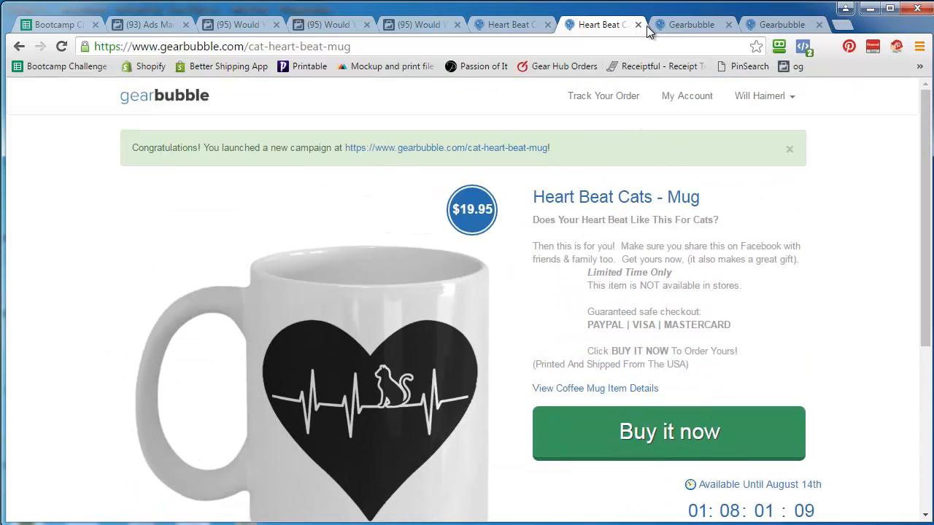
Return to the campaigns dashboard and open the upsell settings of the Heart Beat Cats - Necklace campaign
click(502, 25)
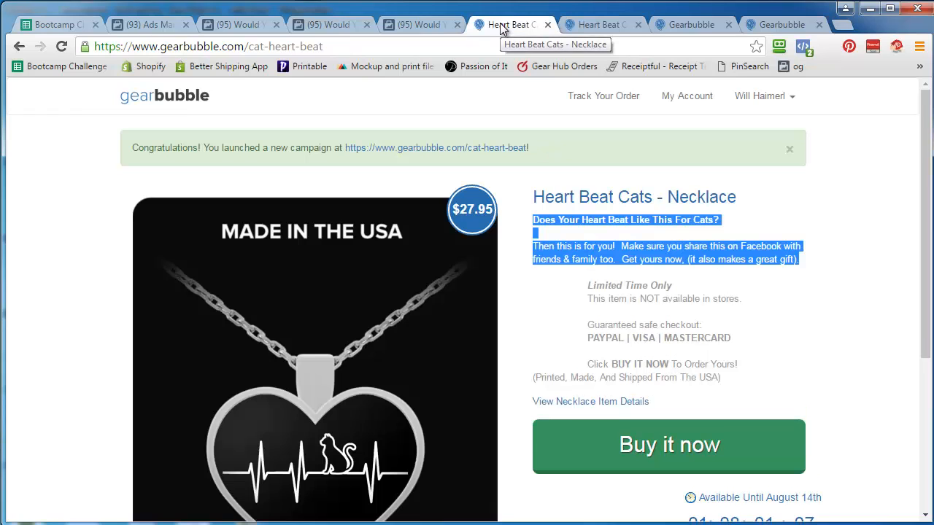
click(600, 25)
click(696, 24)
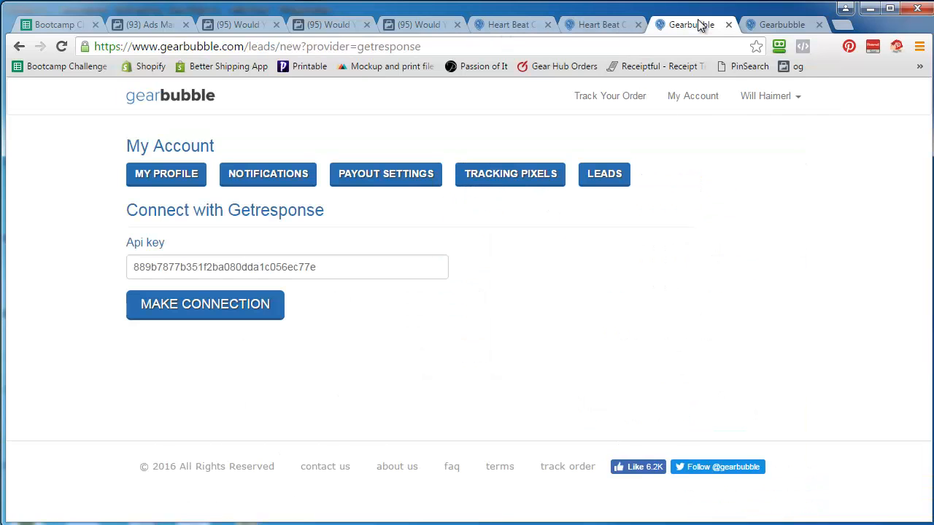
click(688, 96)
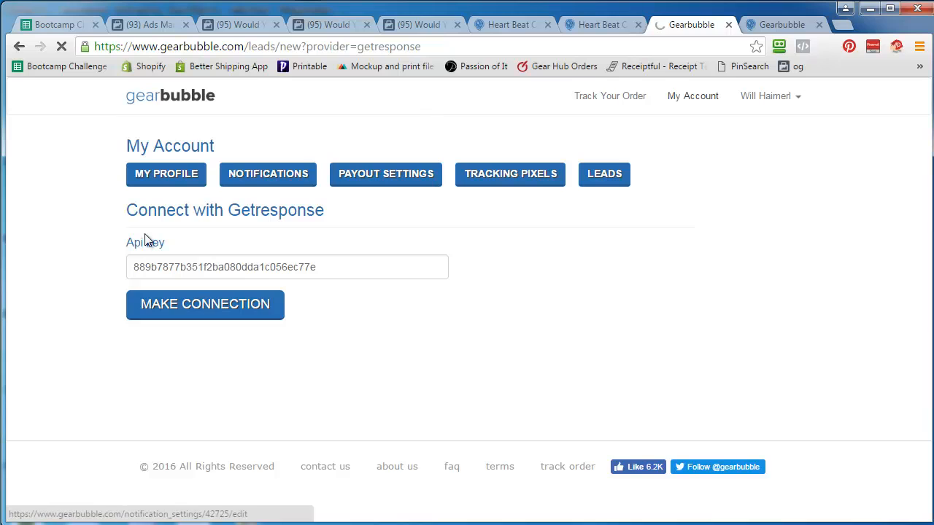
scroll(43, 314, down, 4)
scroll(59, 292, down, 1)
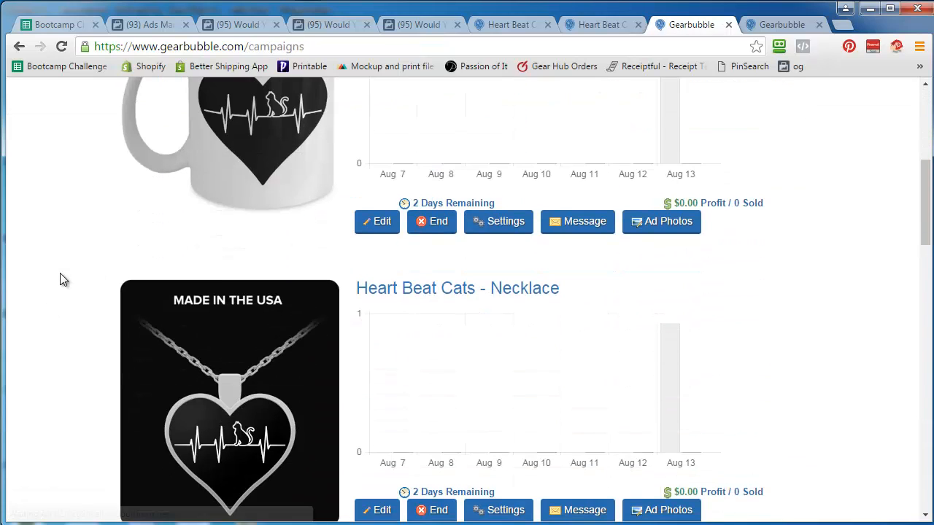
scroll(88, 256, up, 1)
scroll(85, 258, down, 3)
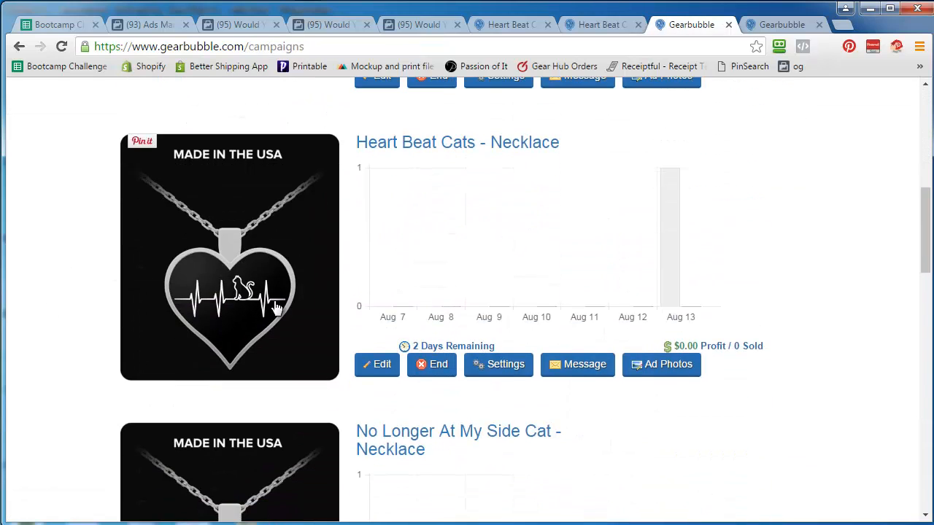
click(511, 368)
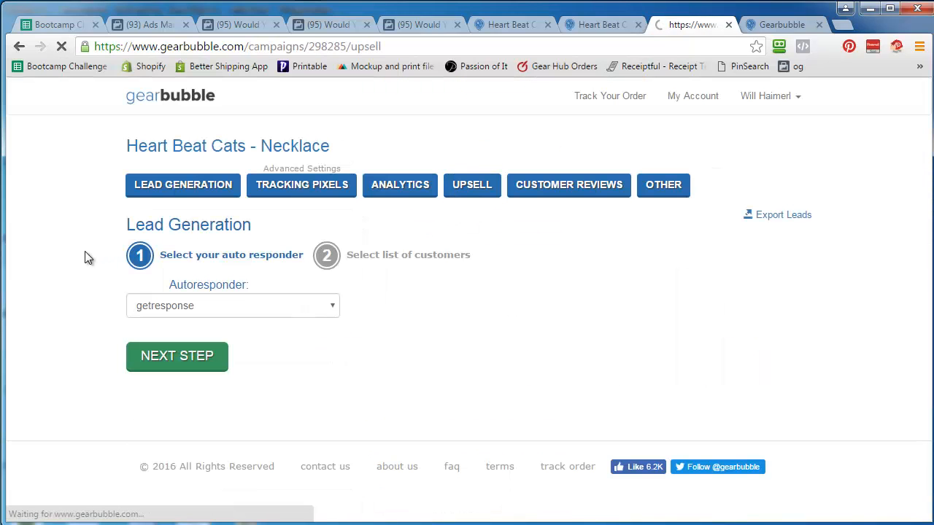
Switch on the necklace campaign's upsell and select Heart Beat Cats - Mug as the upsell product
click(379, 260)
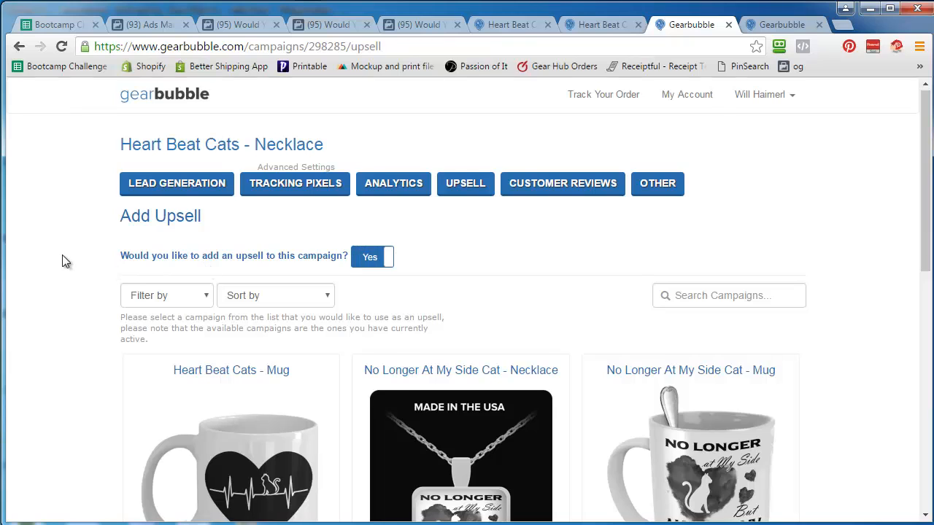
scroll(69, 265, down, 3)
click(191, 403)
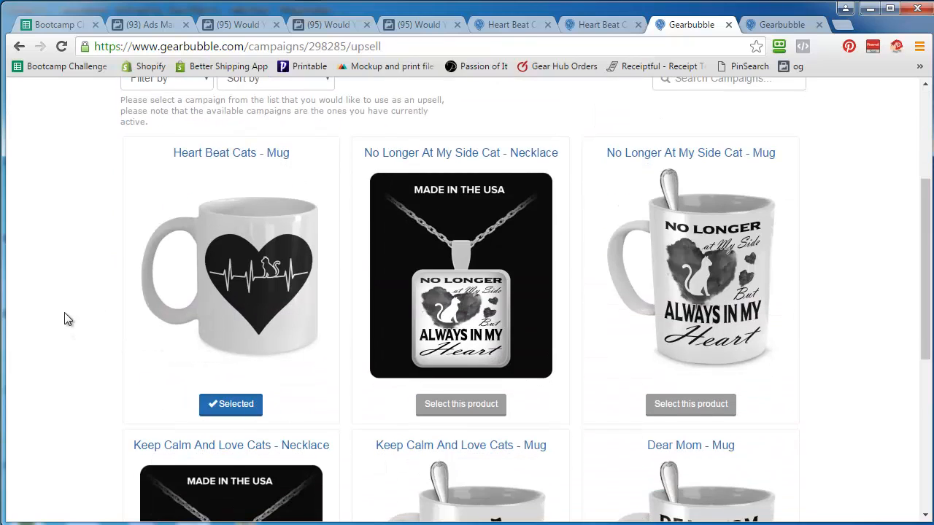
Turn on the upsell discount and set it to 20 percent
scroll(63, 316, down, 5)
click(264, 420)
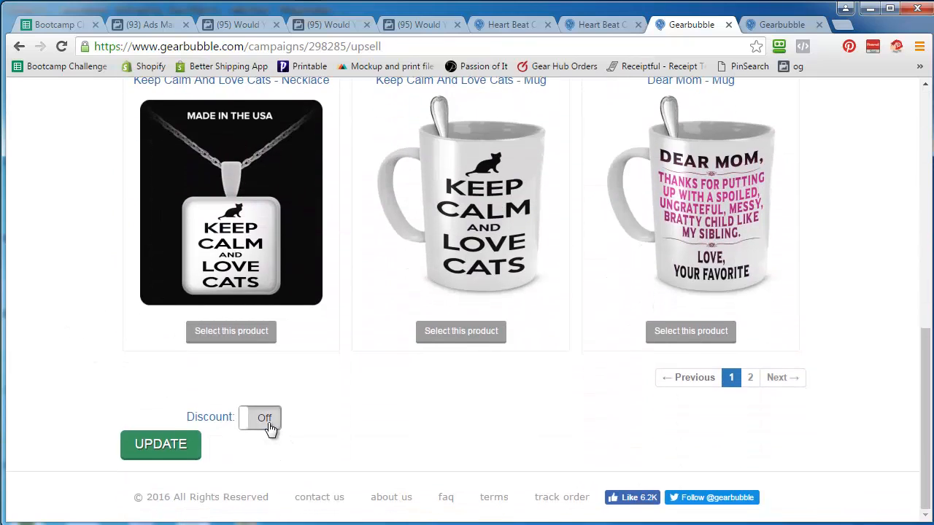
click(205, 444)
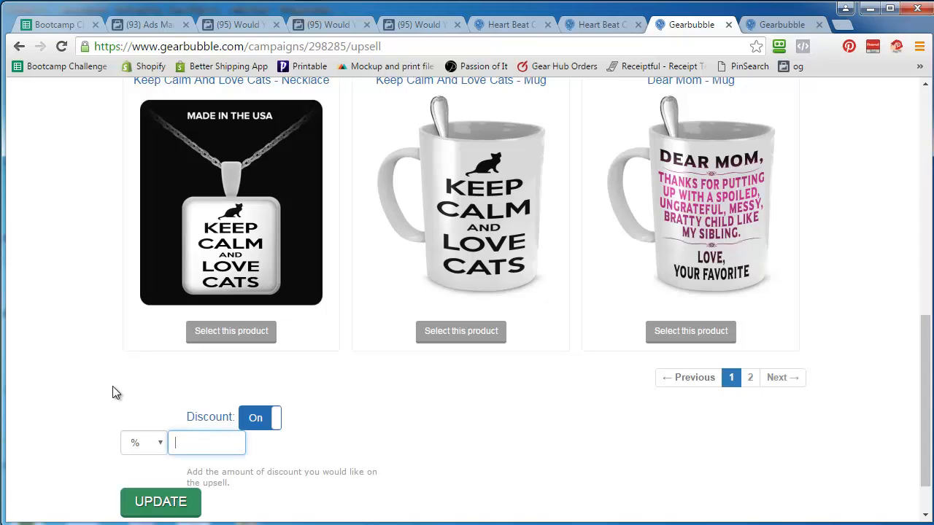
text(20)
click(116, 393)
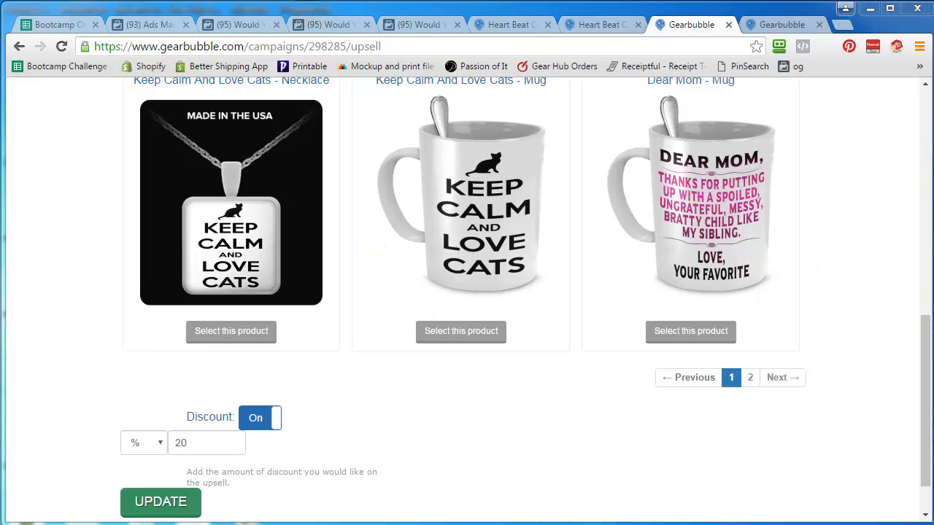
Use Calculator to work out 20% of 19.95, 19.95 minus 3.99, and 25% of 19.95
drag(933, 135, 387, 150)
text(1)
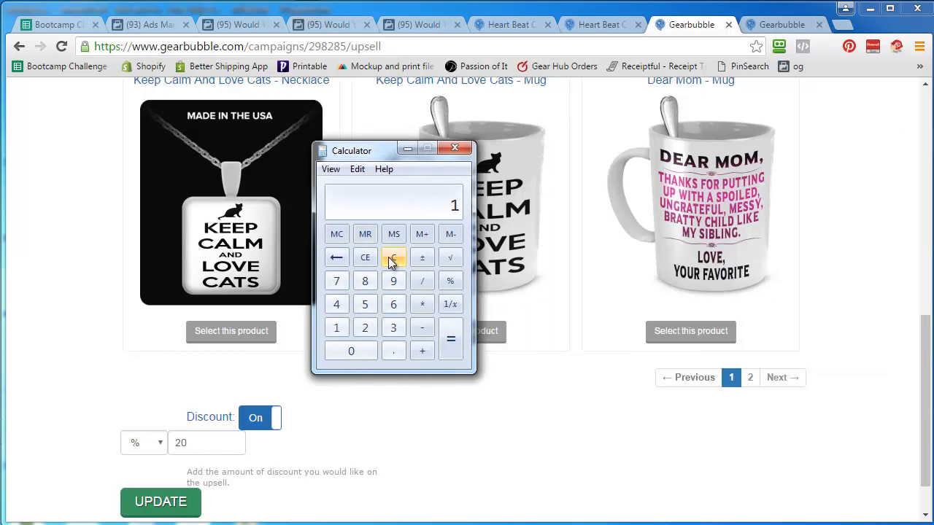
text(9.95*.2)
key(Return)
click(392, 261)
text(19)
text(.95-3)
text(.99)
key(Return)
click(392, 261)
text(19.95*.25)
key(Return)
Set the upsell discount to 25 percent
double_click(191, 443)
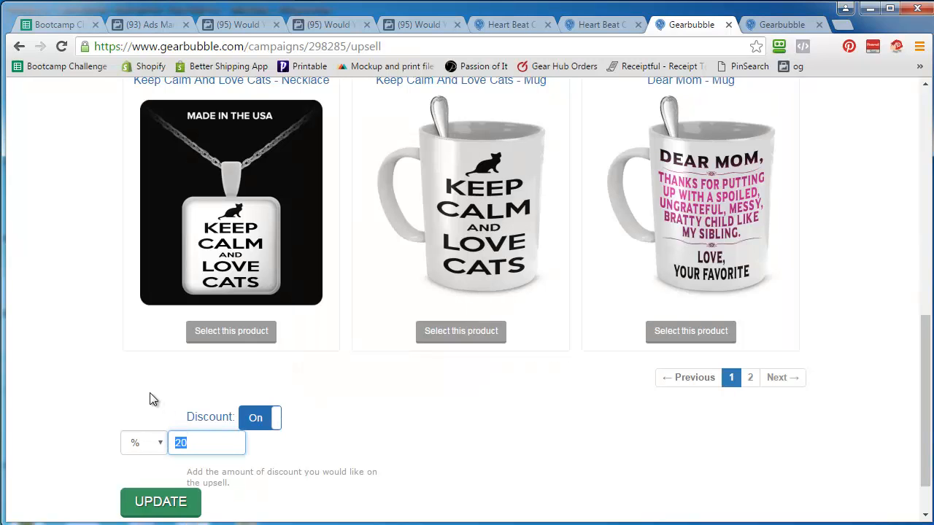
text(25)
click(151, 395)
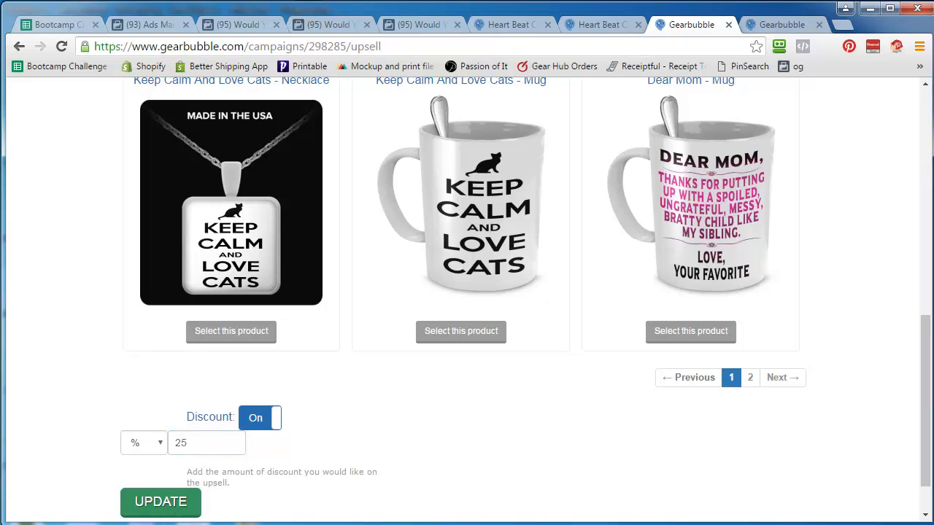
Use Calculator to work out 19.95 minus 4.98 for the discounted mug price, and close Calculator
click(211, 485)
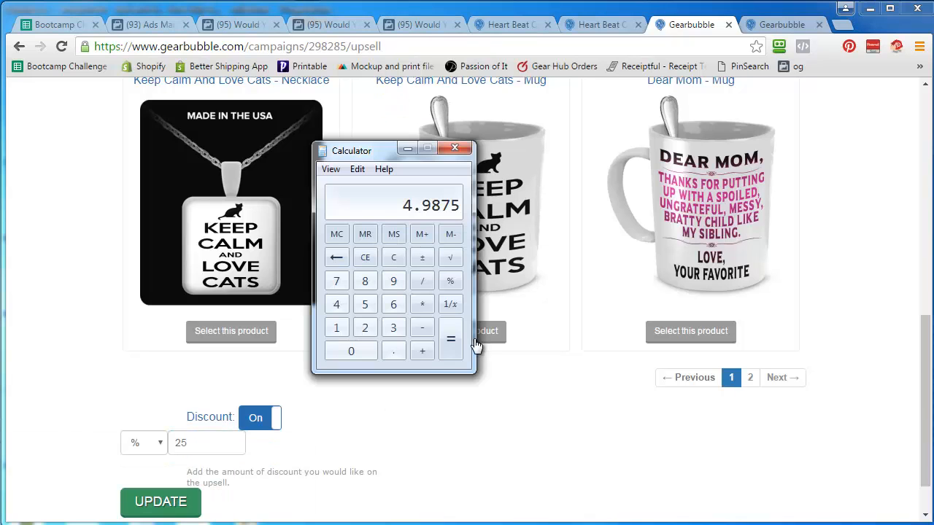
click(394, 259)
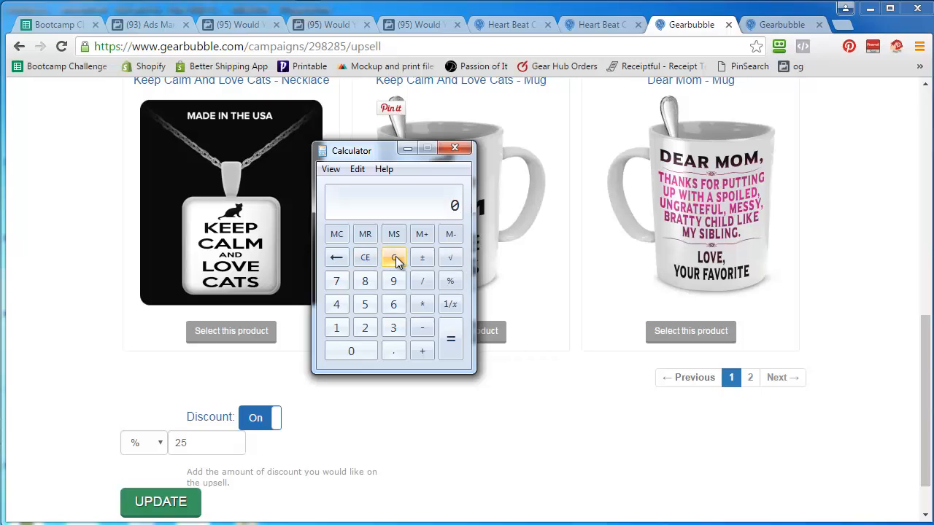
text(19.395)
key(BackSpace)
key(BackSpace)
key(BackSpace)
text(95)
key(minus)
text(4.95)
key(BackSpace)
text(8)
key(Return)
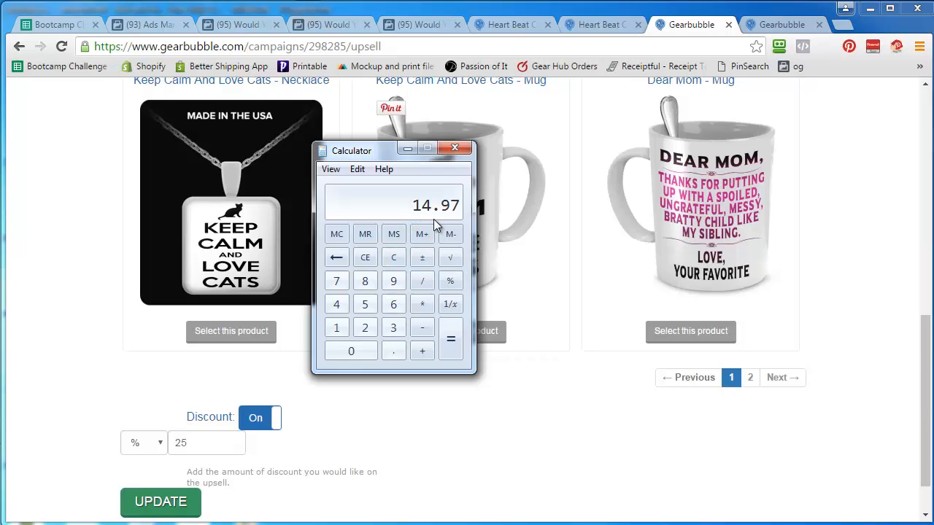
click(394, 263)
click(453, 148)
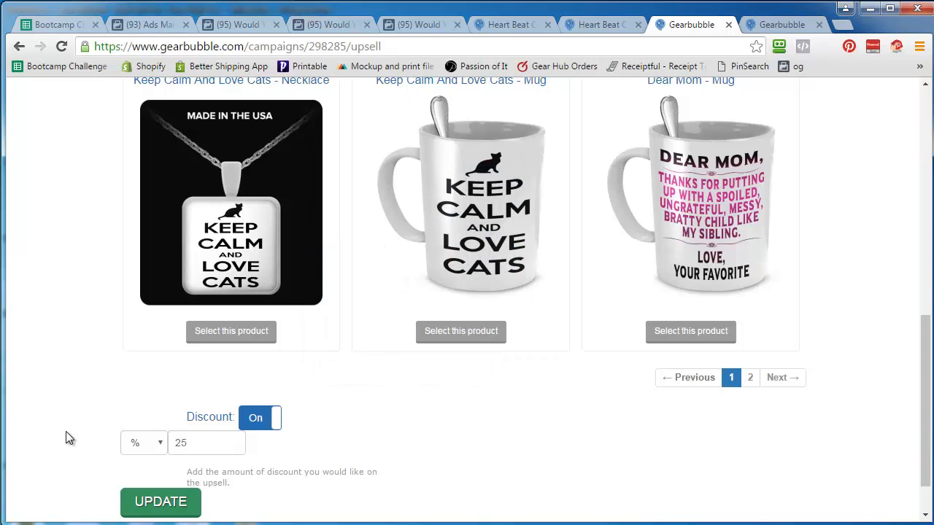
Save the necklace campaign's upsell settings and check that Heart Beat Cats - Mug is still the selected product
click(169, 503)
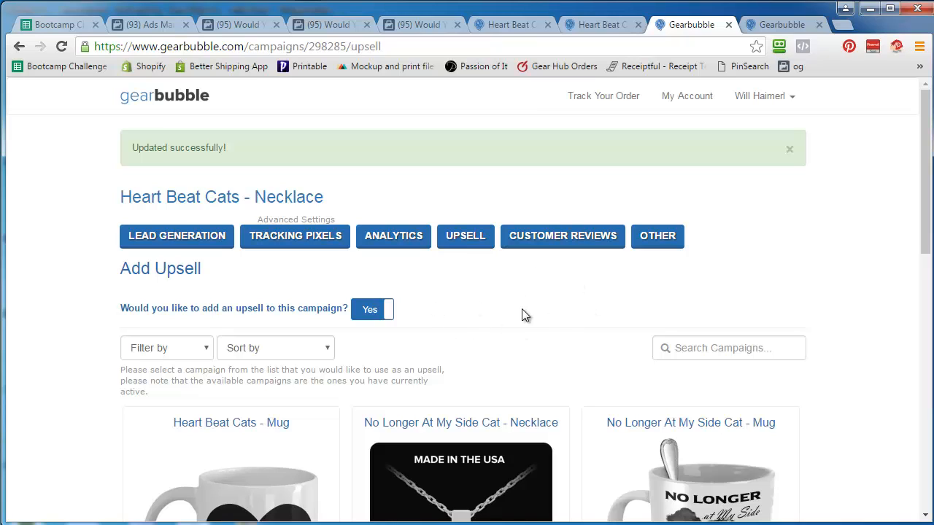
scroll(54, 392, down, 8)
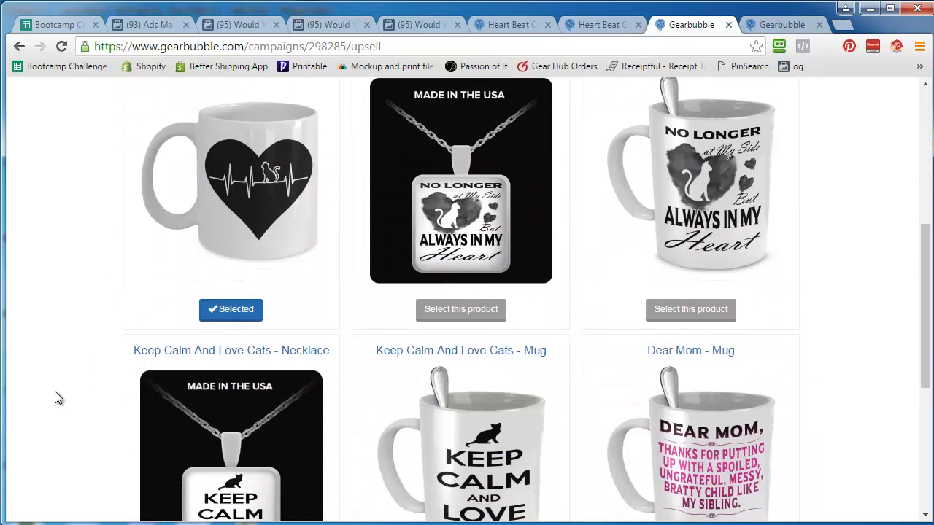
scroll(58, 397, up, 8)
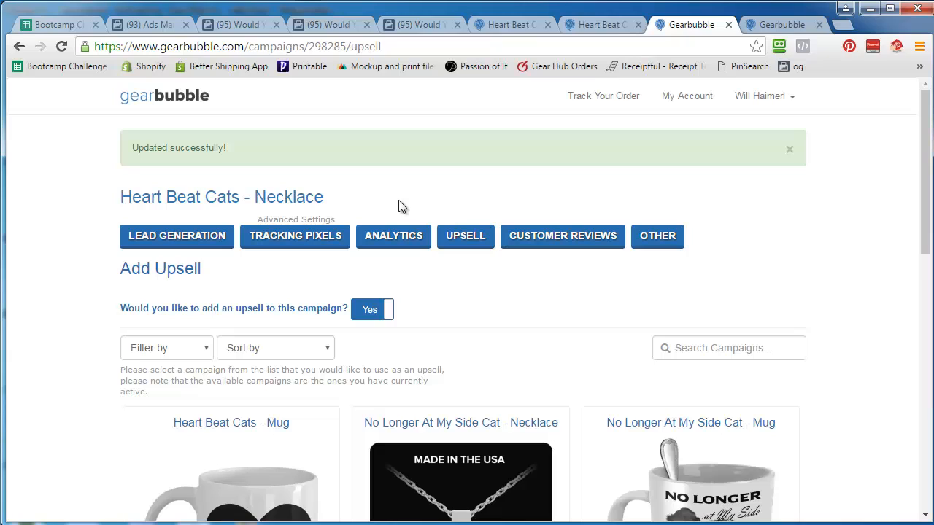
Return to the Heart Beat Cats - Necklace sales page and clear the text selection in its description
click(508, 25)
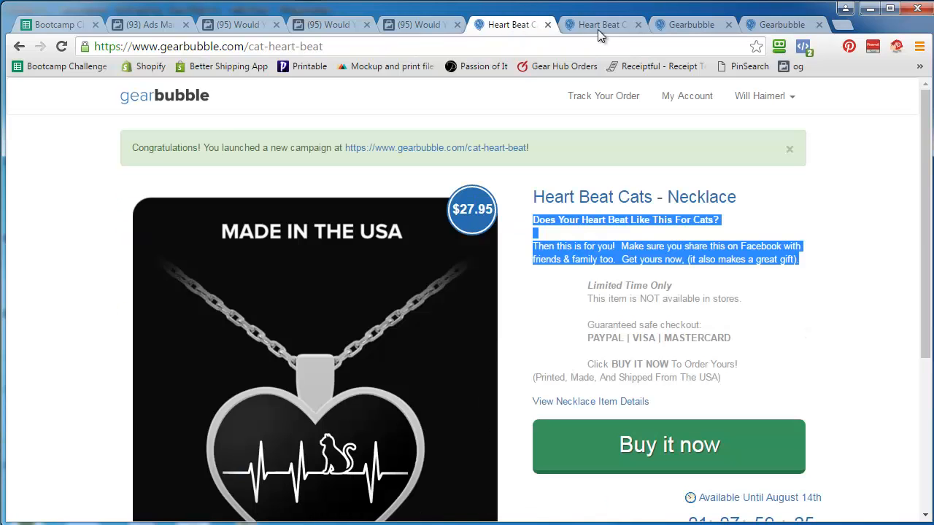
click(779, 215)
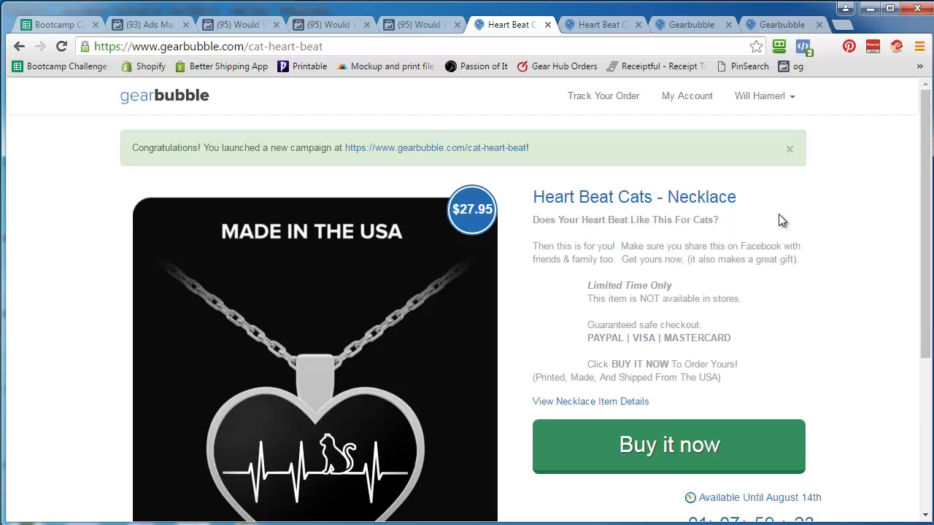